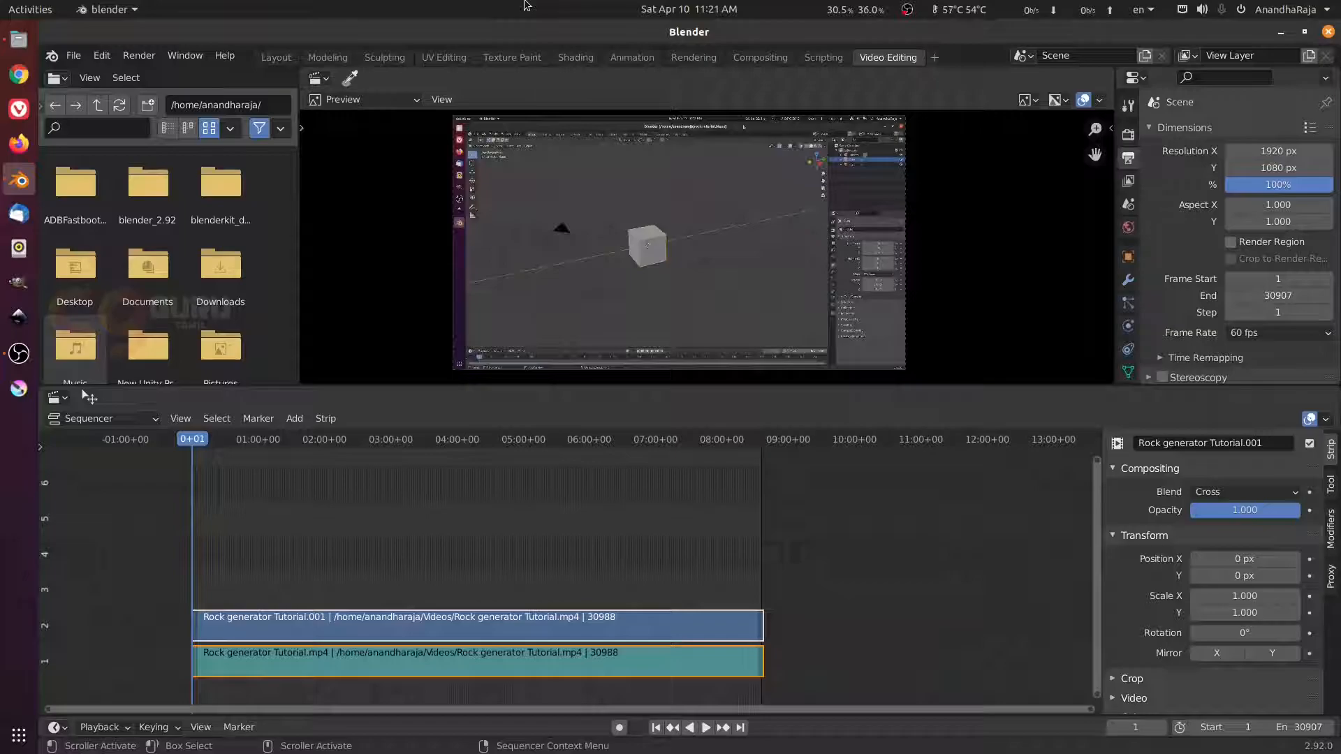
Step: Add 512x512_Logo_transparent.png from the Textures folder as an image strip on channel 3, starting at frame 1
click(19, 40)
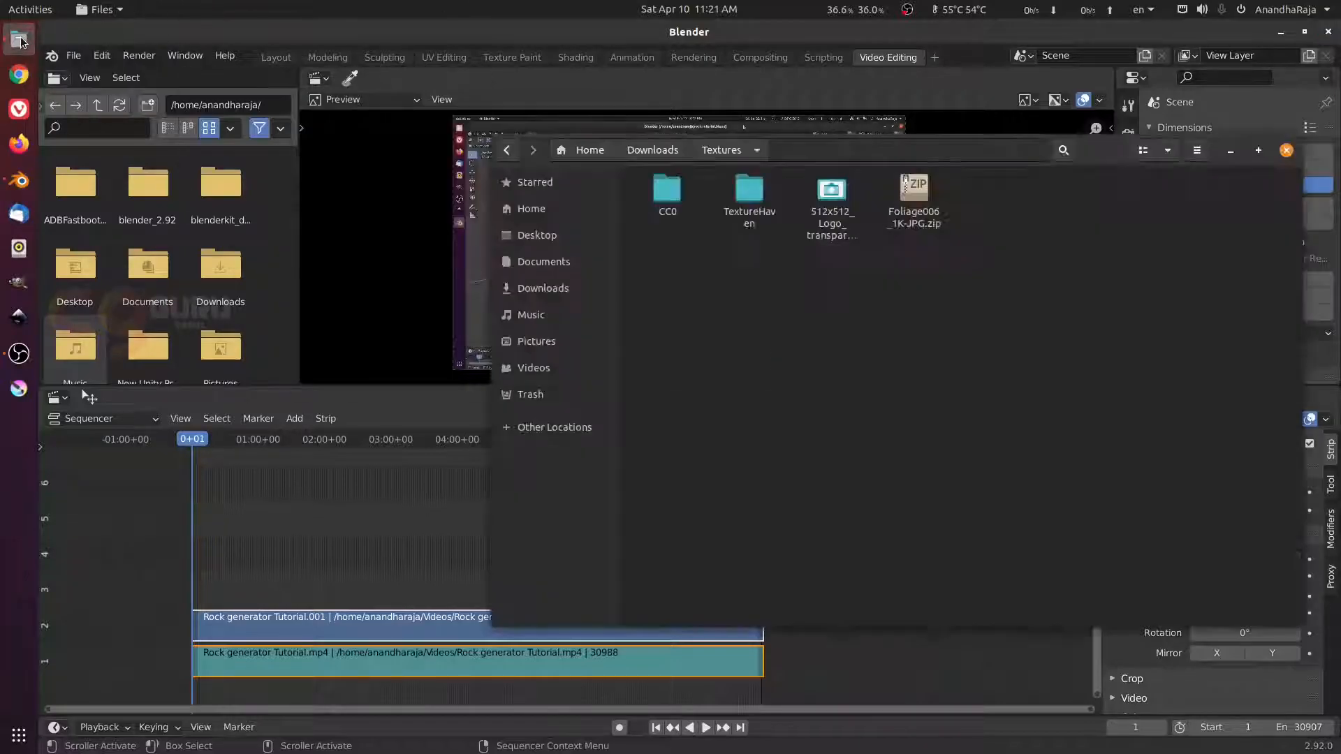
drag(831, 203, 220, 599)
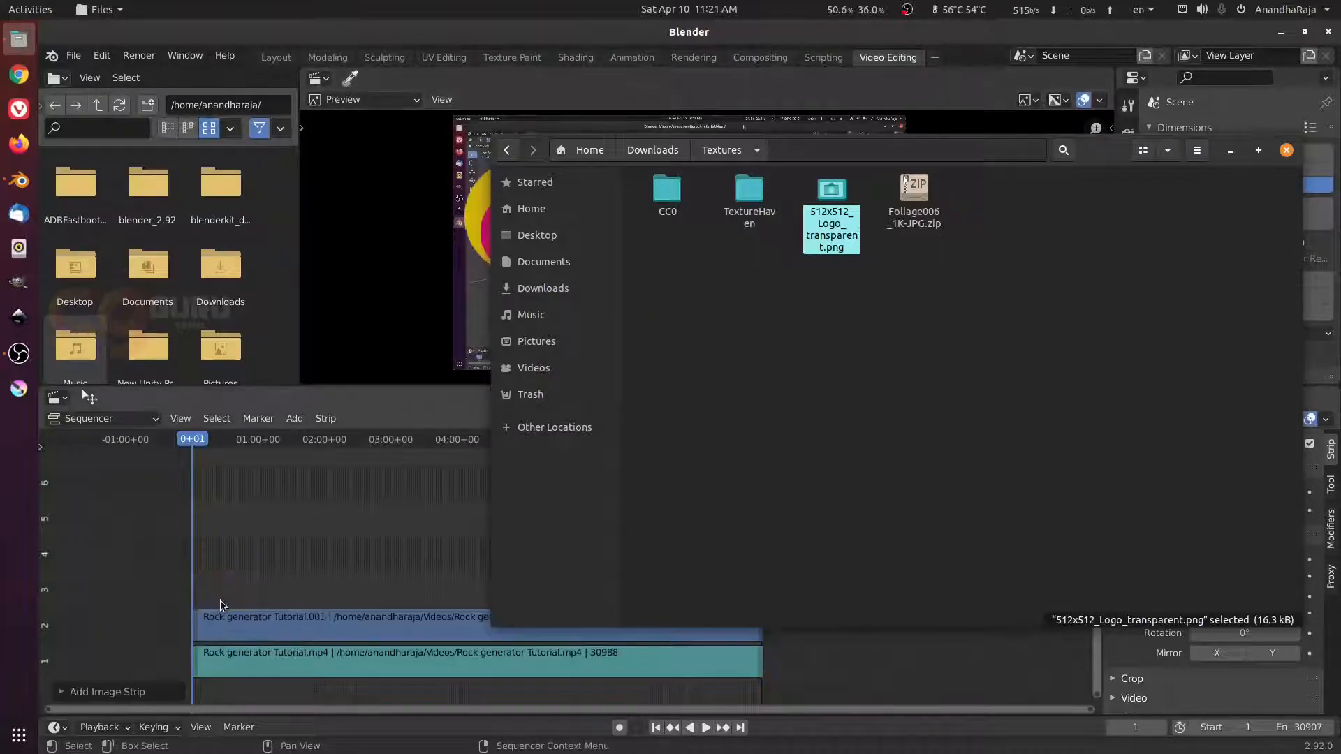
click(121, 597)
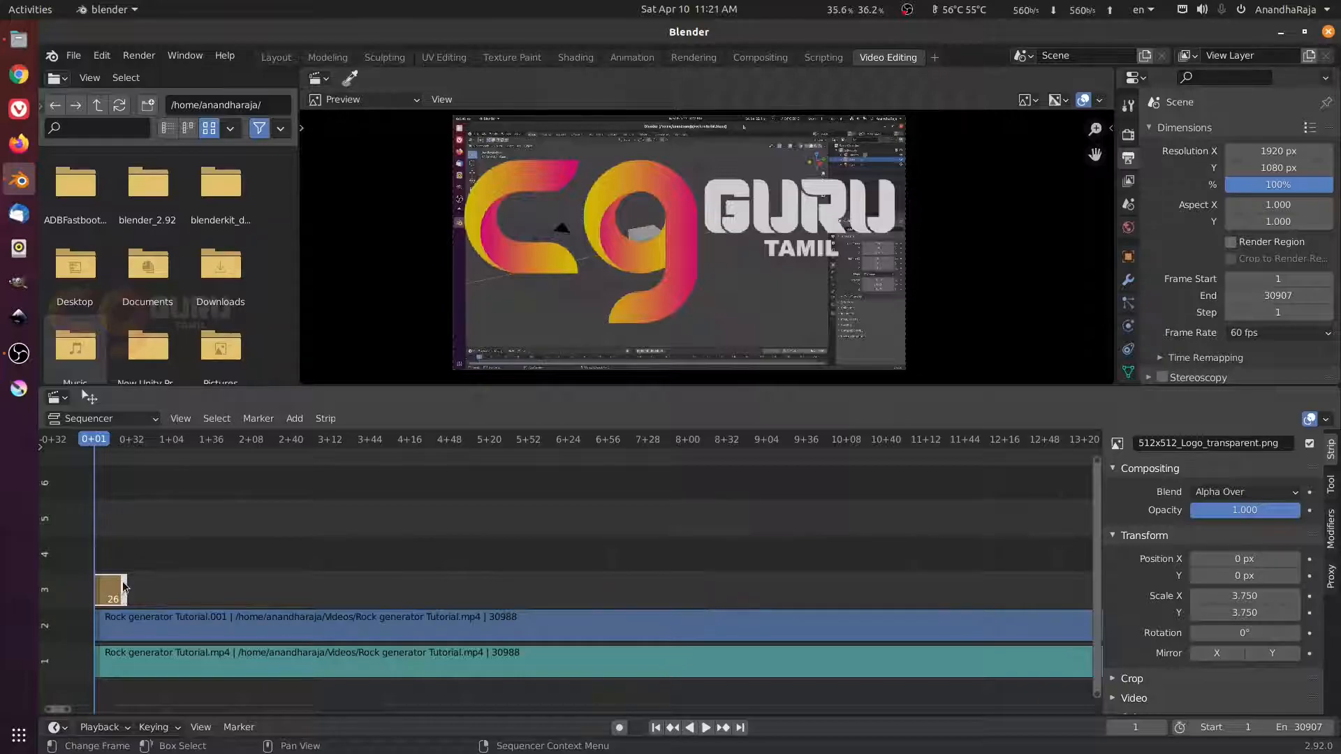
Step: Stretch the end of the logo strip to a length of about 760 frames
drag(123, 587, 1037, 533)
scroll(821, 538, down, 3)
scroll(821, 538, down, 5)
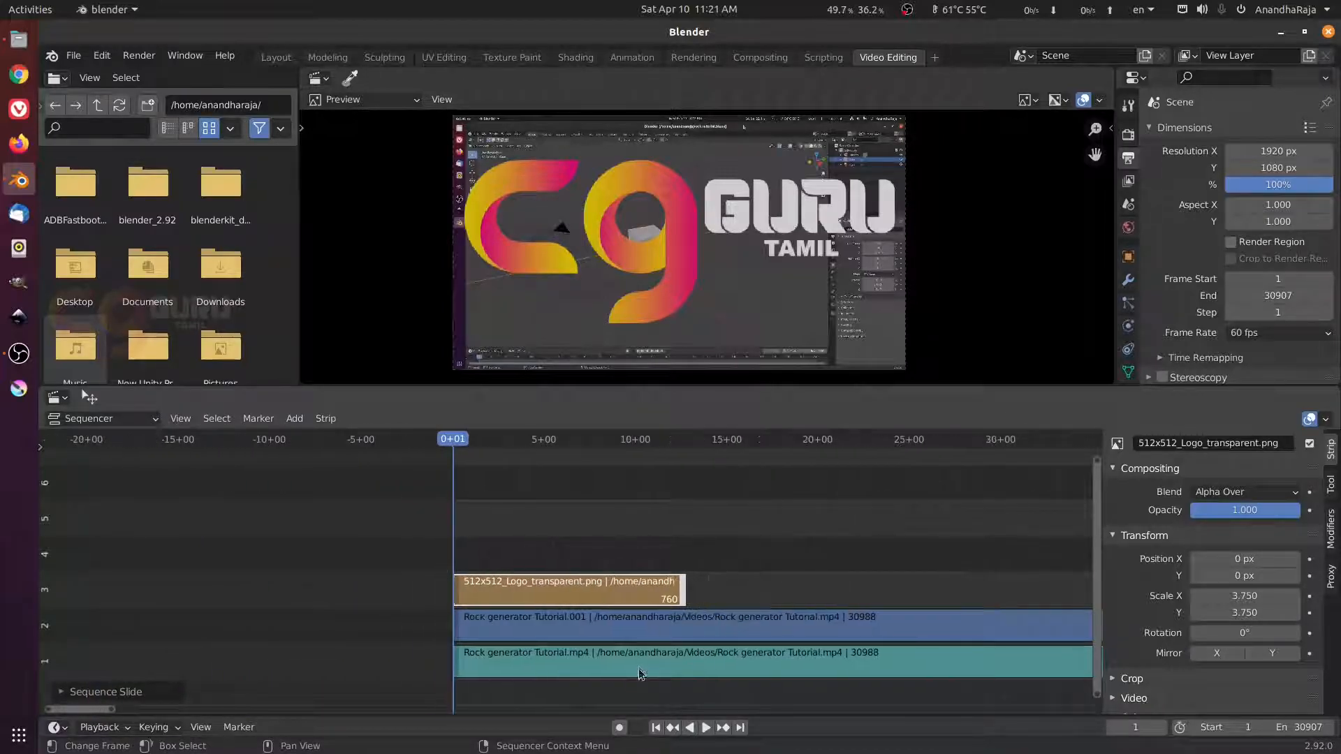
scroll(588, 595, down, 4)
middle_drag(715, 605, 296, 549)
scroll(438, 551, down, 14)
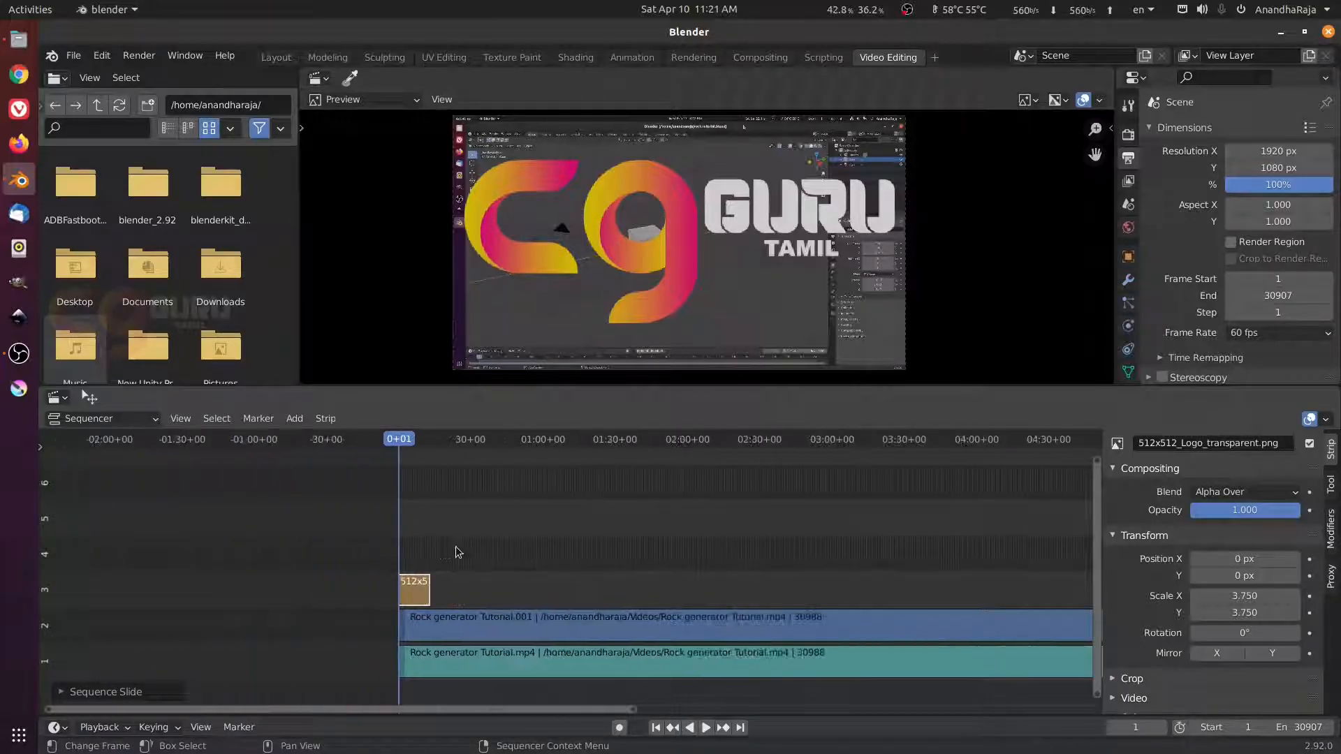
drag(624, 709, 831, 726)
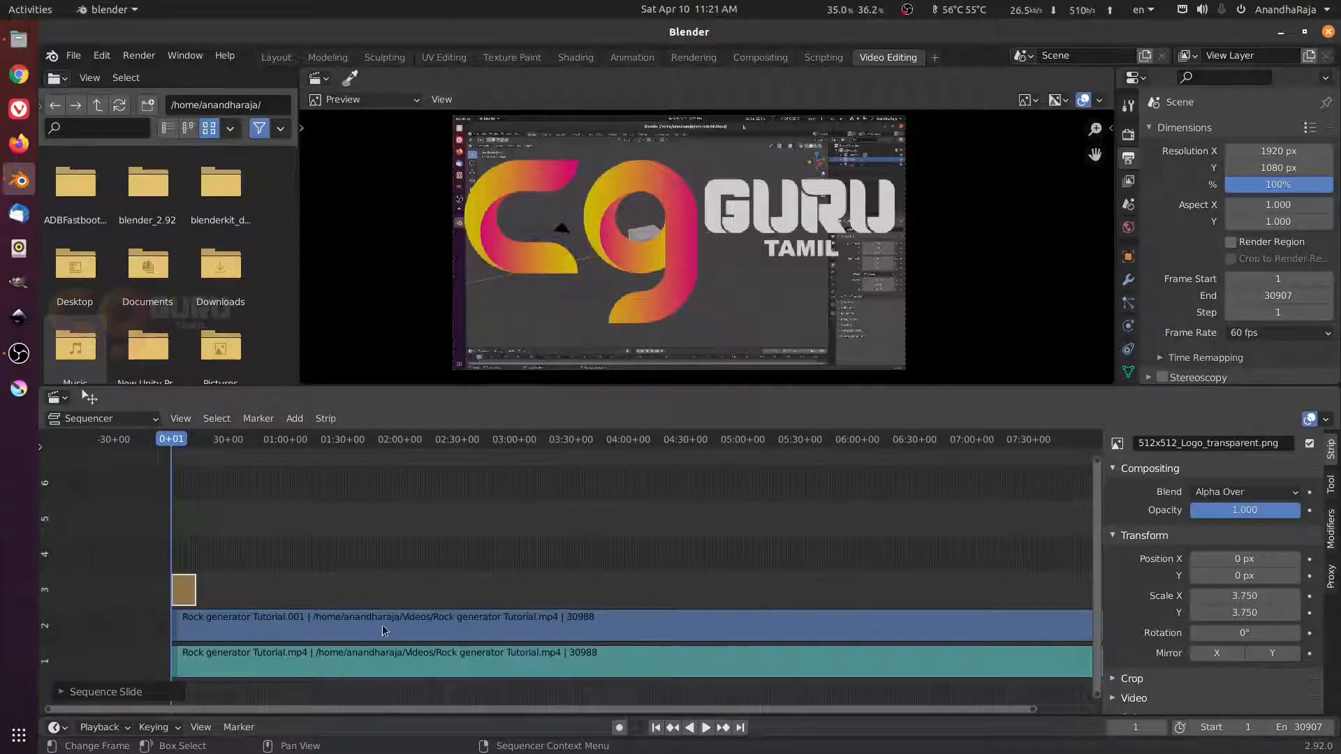
Step: Set the logo strip's duration to 30907 frames in its time settings
click(178, 591)
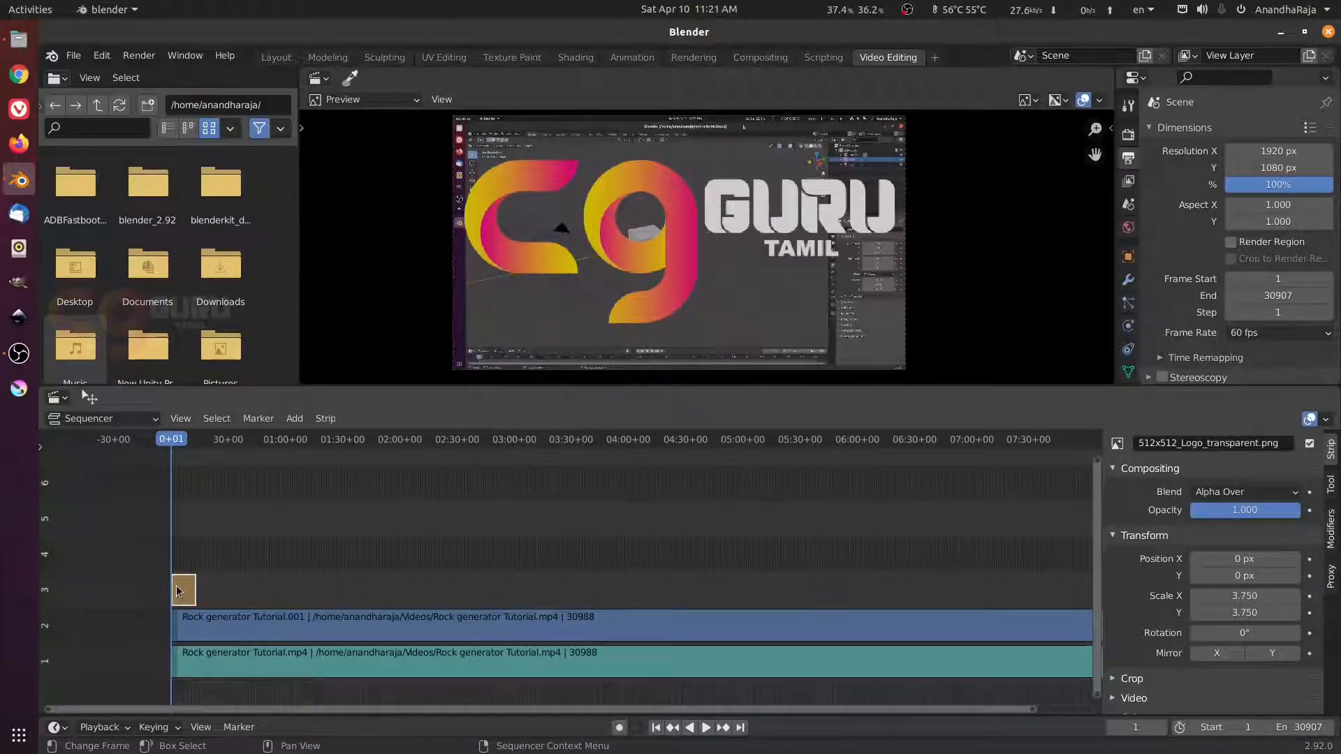
scroll(1271, 569, down, 7)
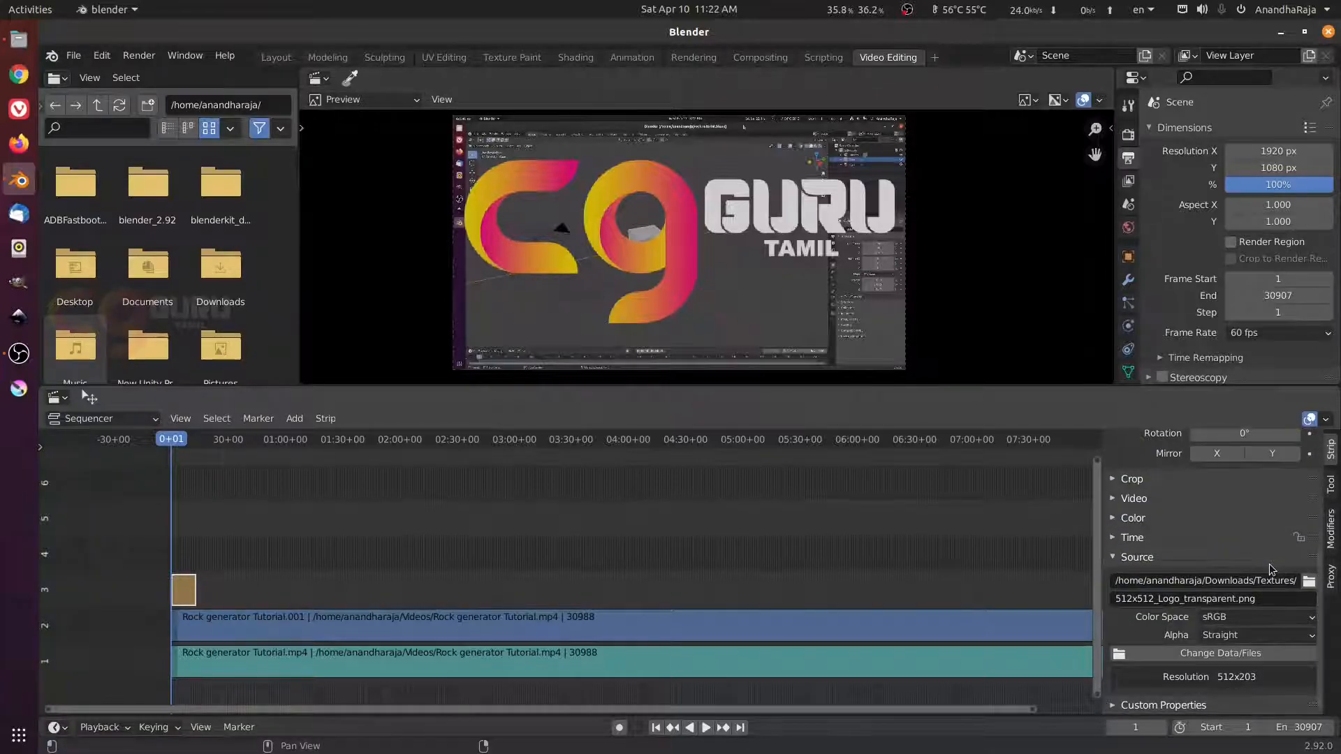
scroll(1272, 569, up, 4)
click(1119, 654)
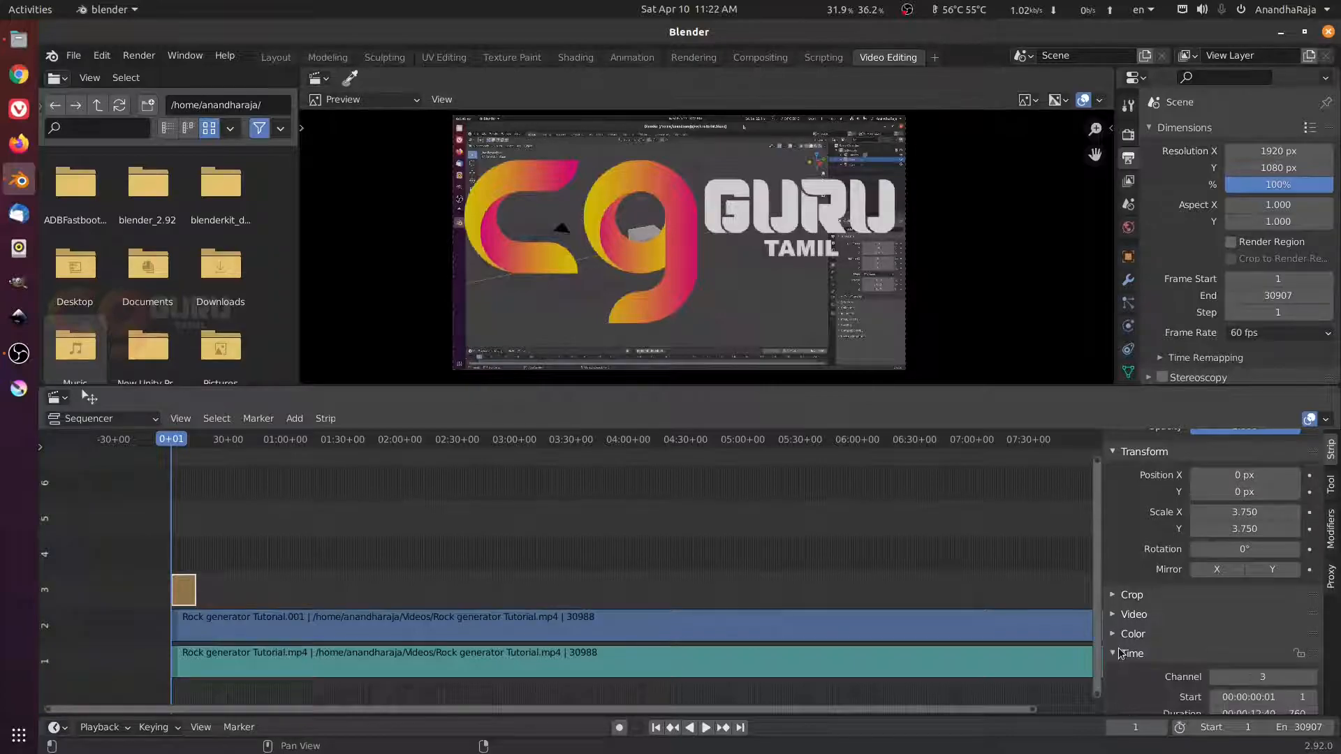
scroll(1185, 622, down, 4)
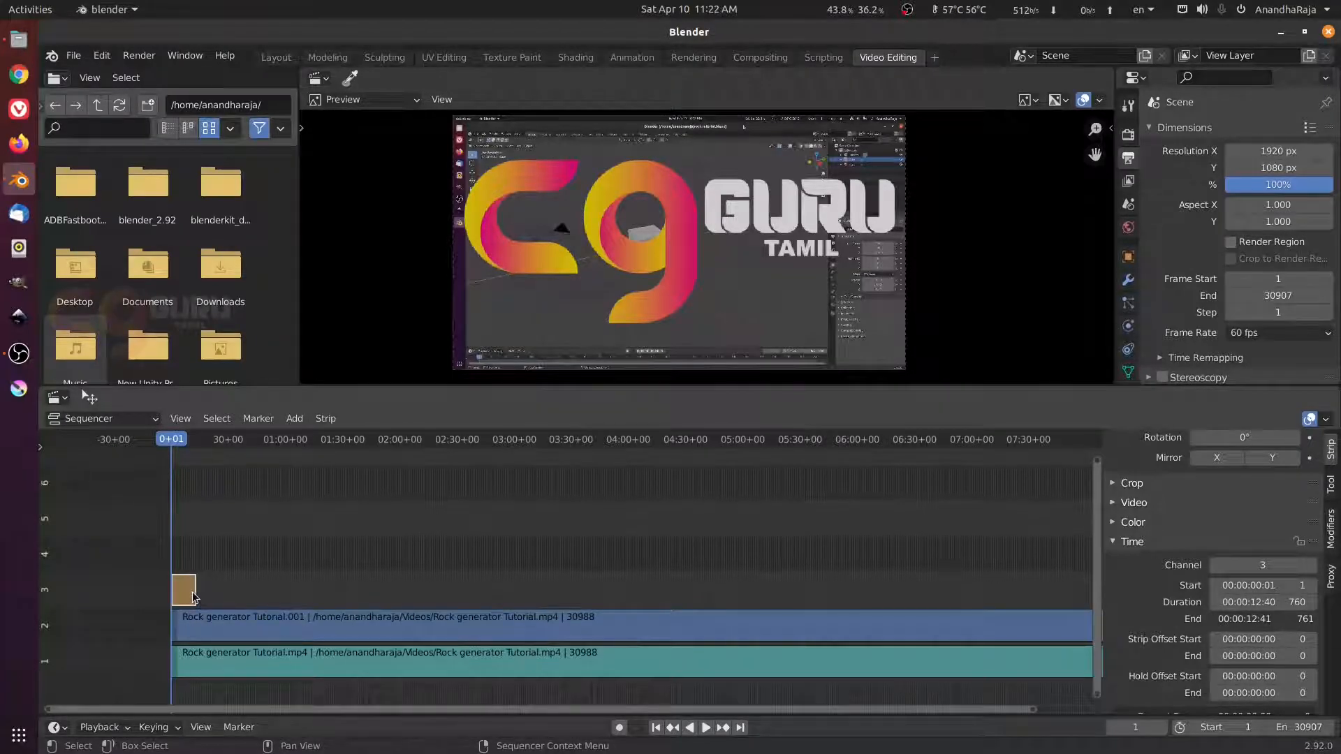
key(space)
click(193, 448)
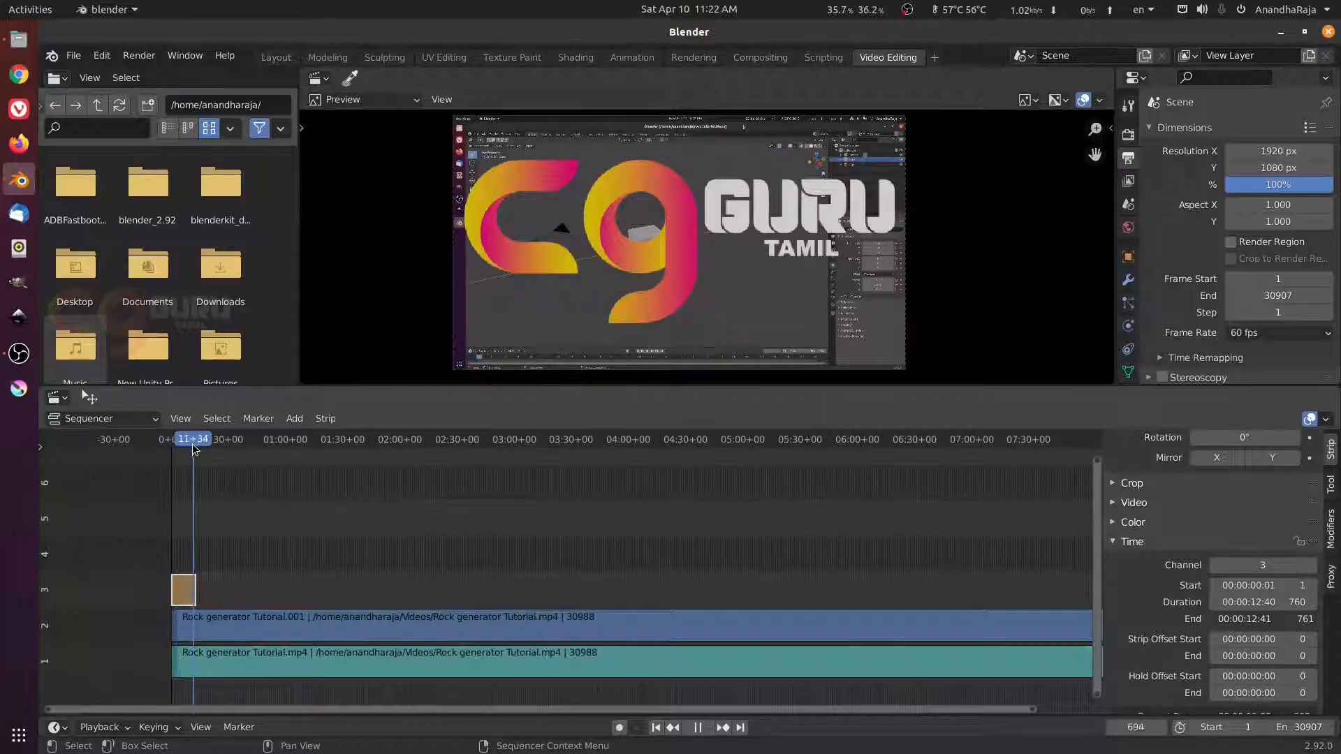
key(space)
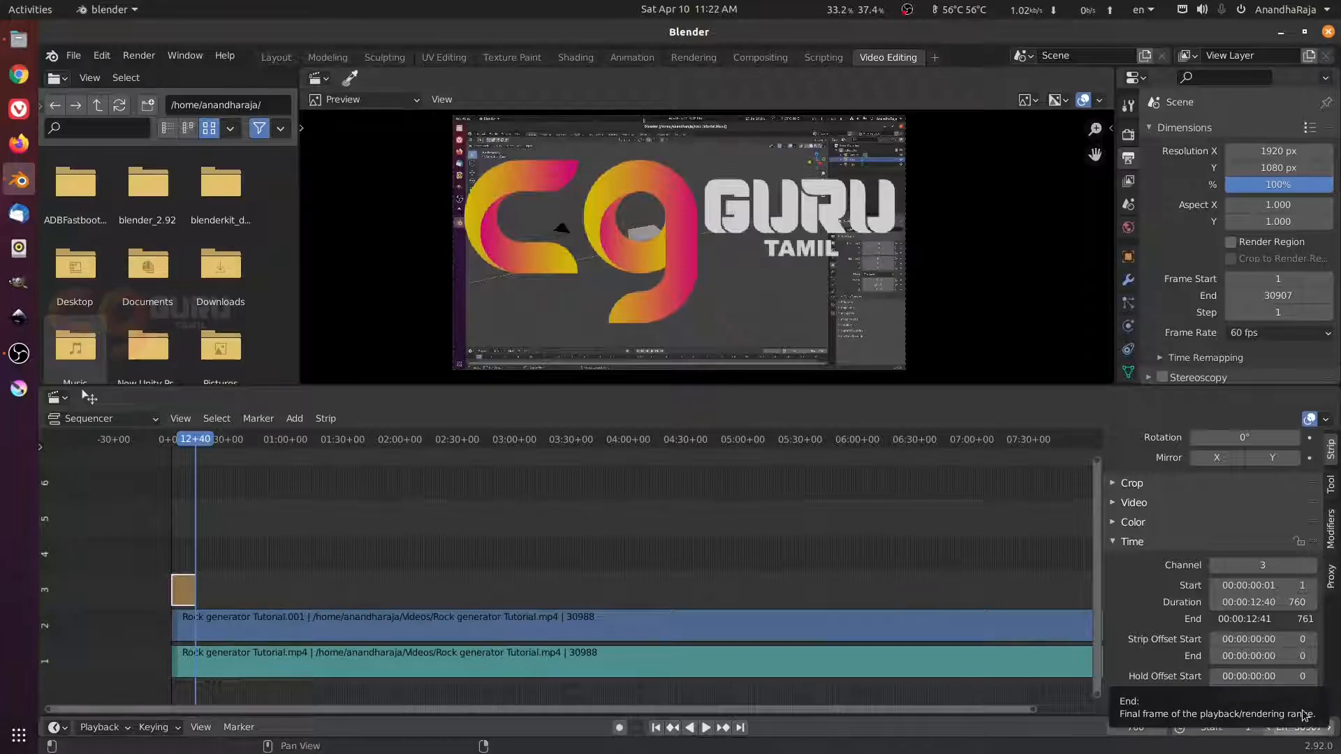
text(30907)
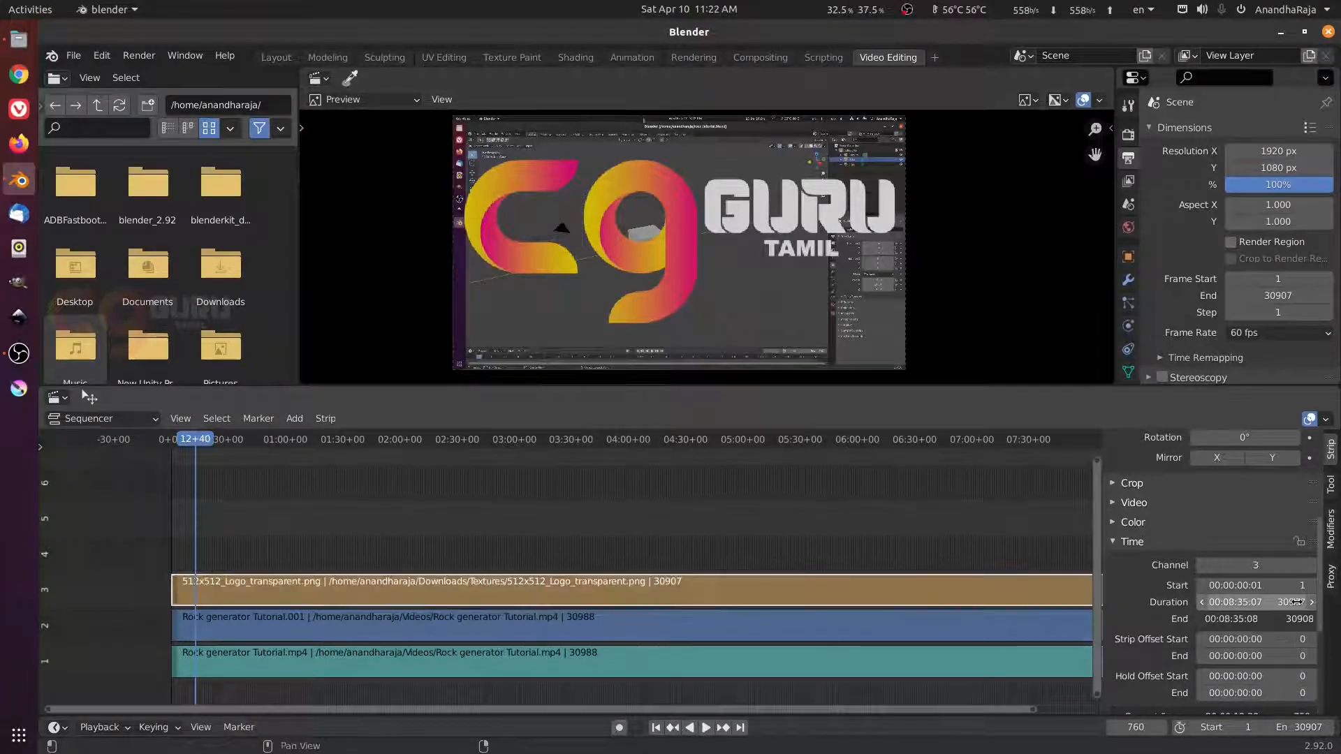
Step: Play the sequence near its end, around 08:08, to check the logo over the video
drag(727, 710, 870, 717)
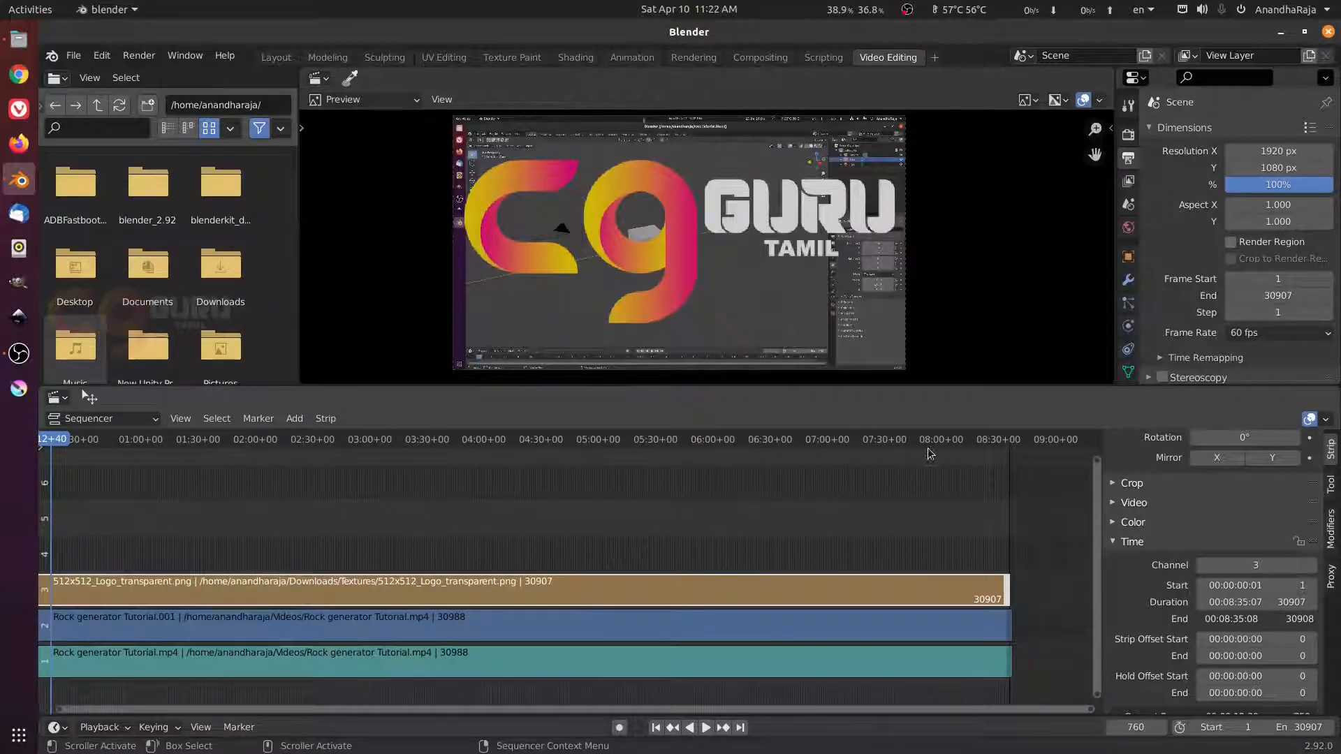
click(948, 439)
key(space)
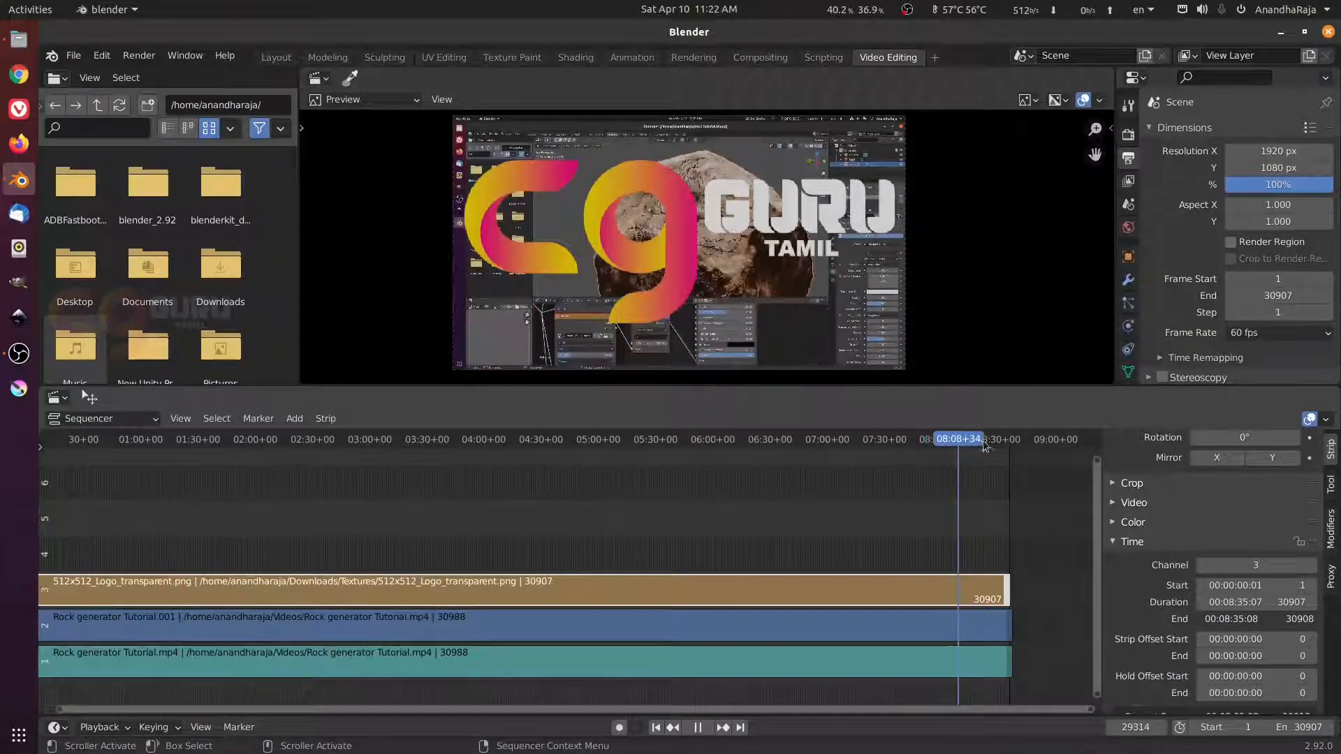
key(Escape)
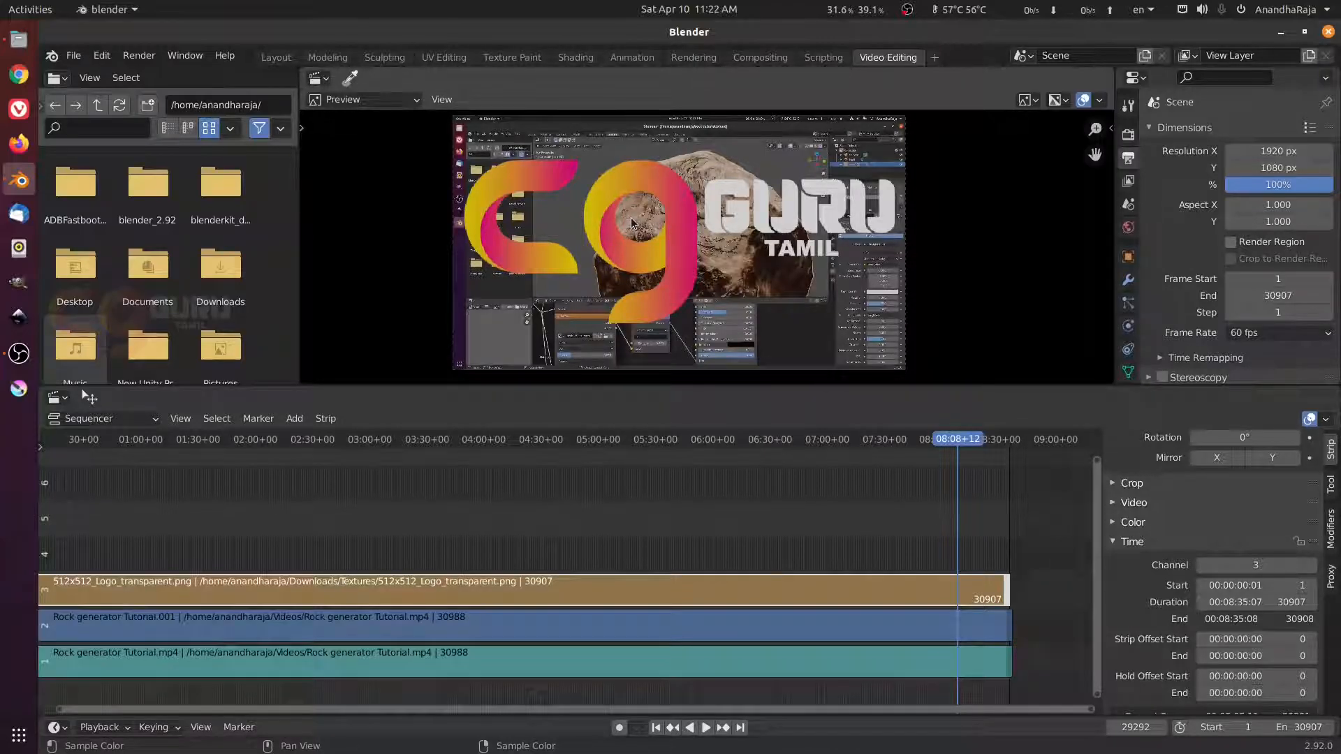
Step: Check the pixel dimensions of 512x512_Logo_transparent.png in its file properties and in the strip's source details
click(18, 40)
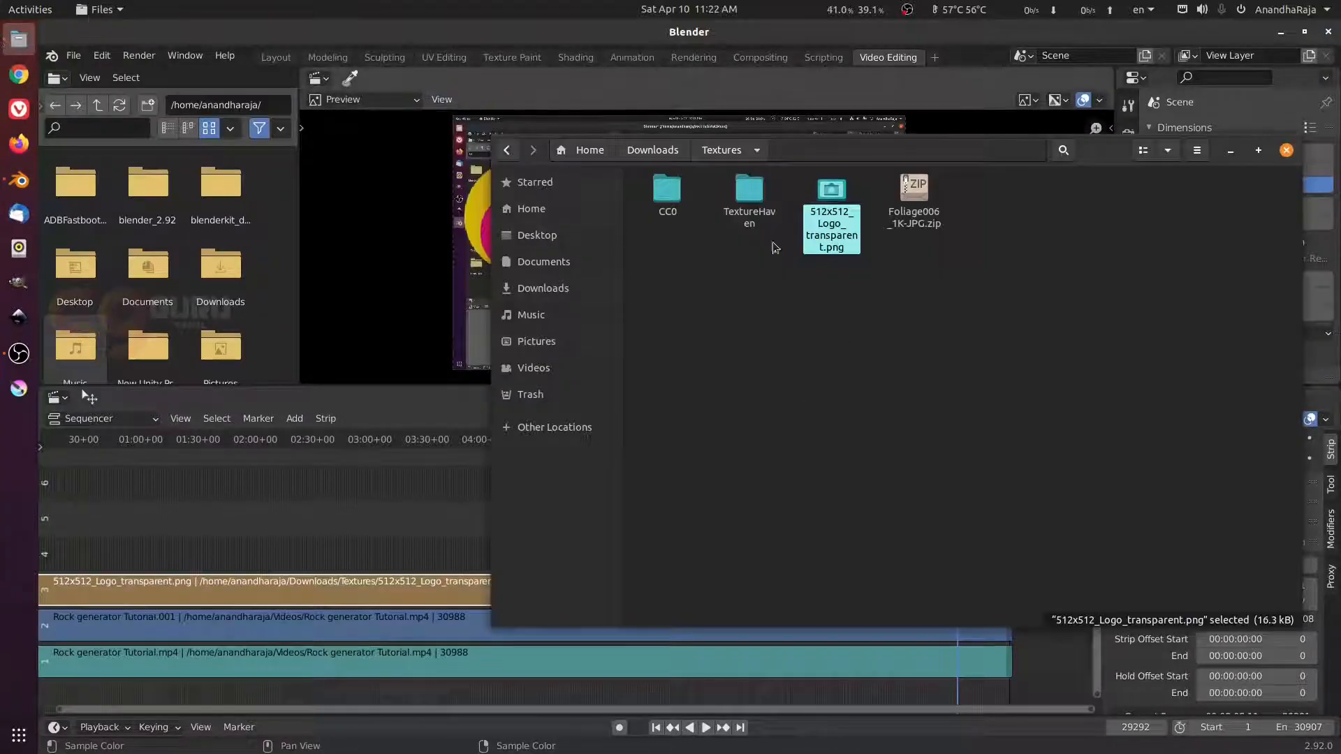
right_click(853, 237)
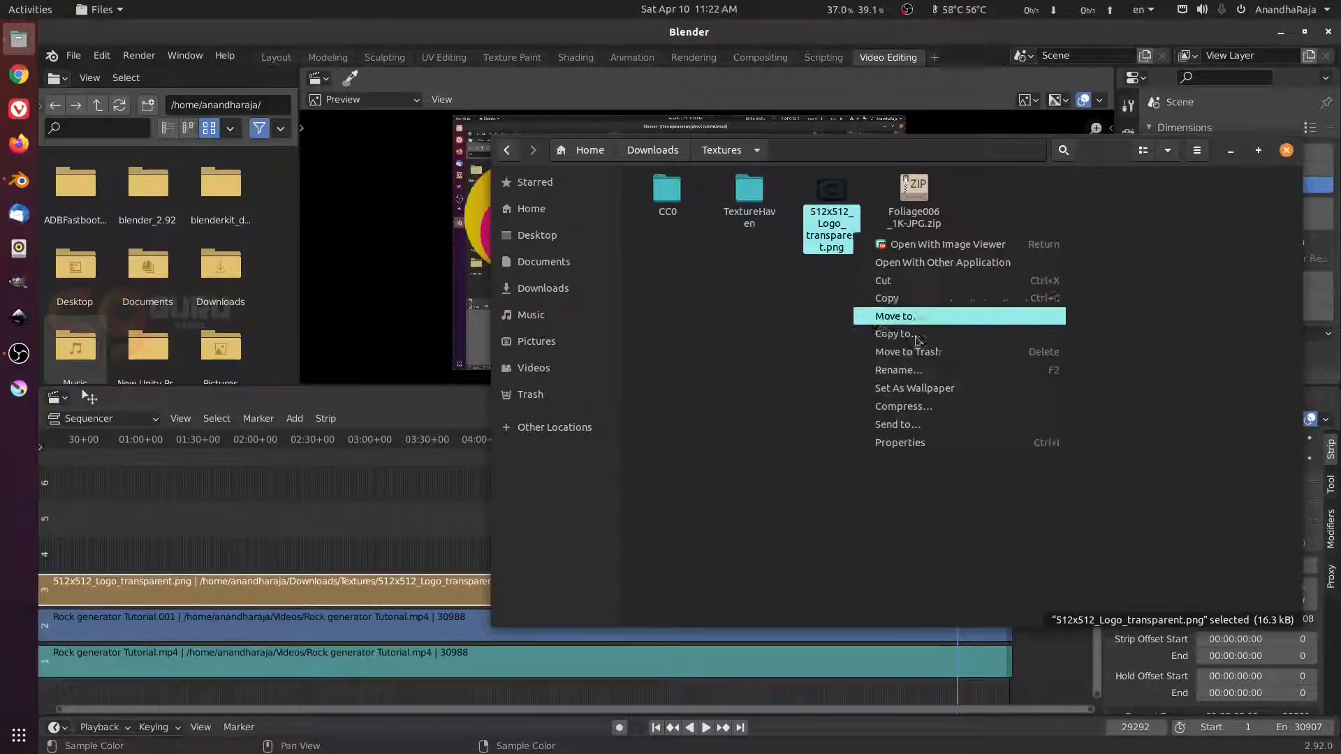
click(921, 443)
click(1014, 243)
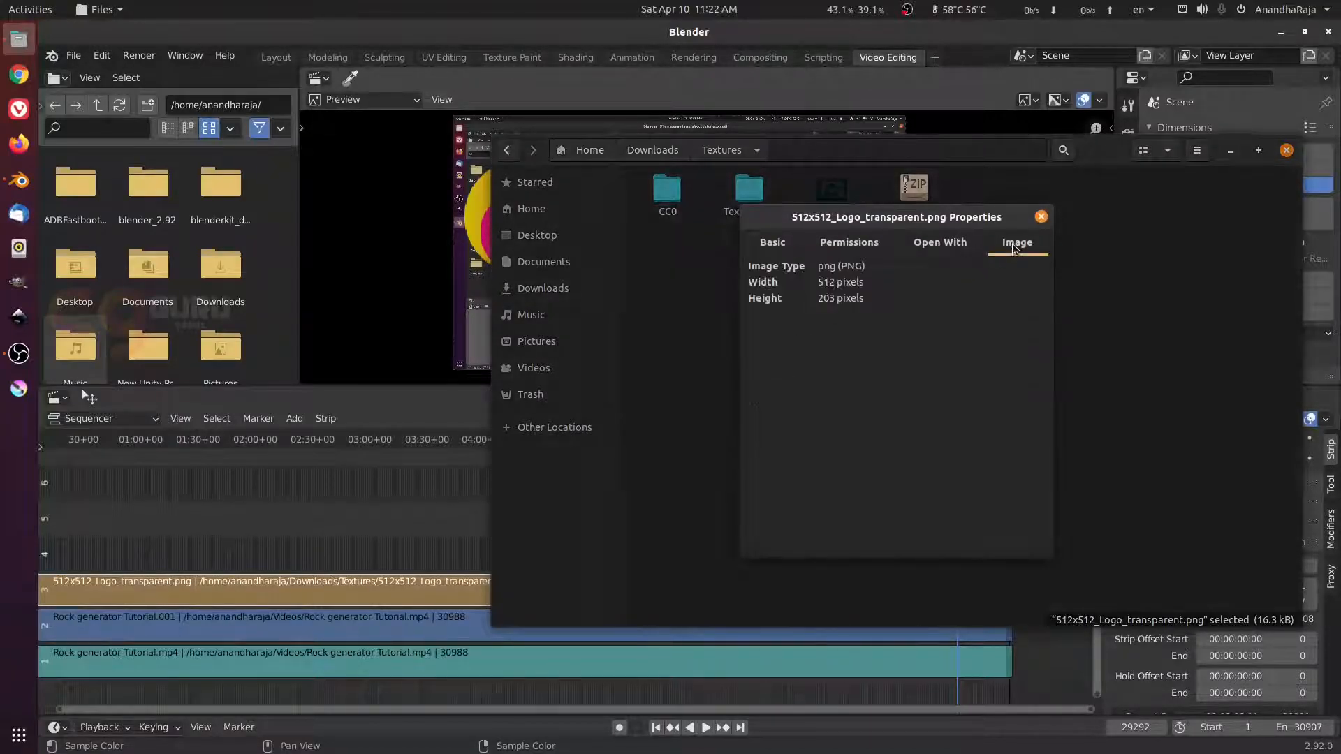
click(1041, 216)
click(1287, 151)
scroll(1245, 565, down, 5)
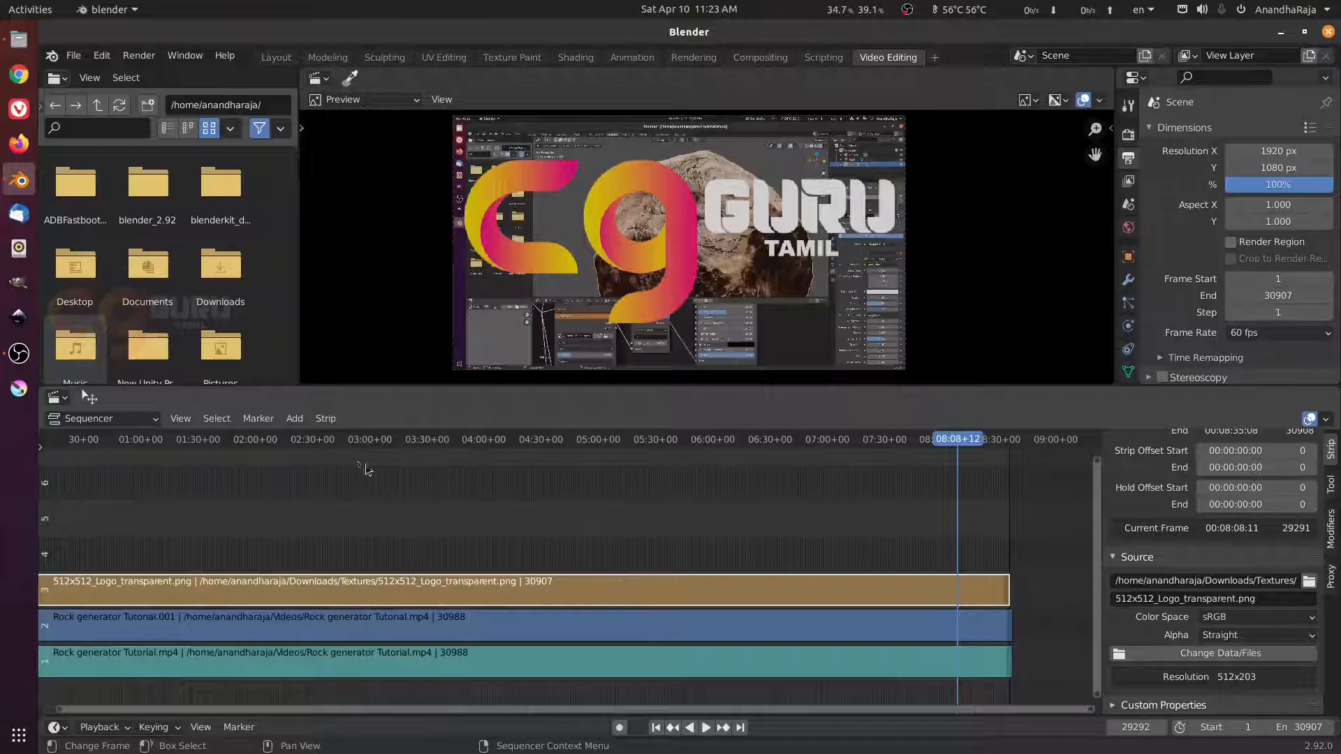
Step: Clear all image transforms of the logo strip
click(332, 421)
mouse_move(344, 454)
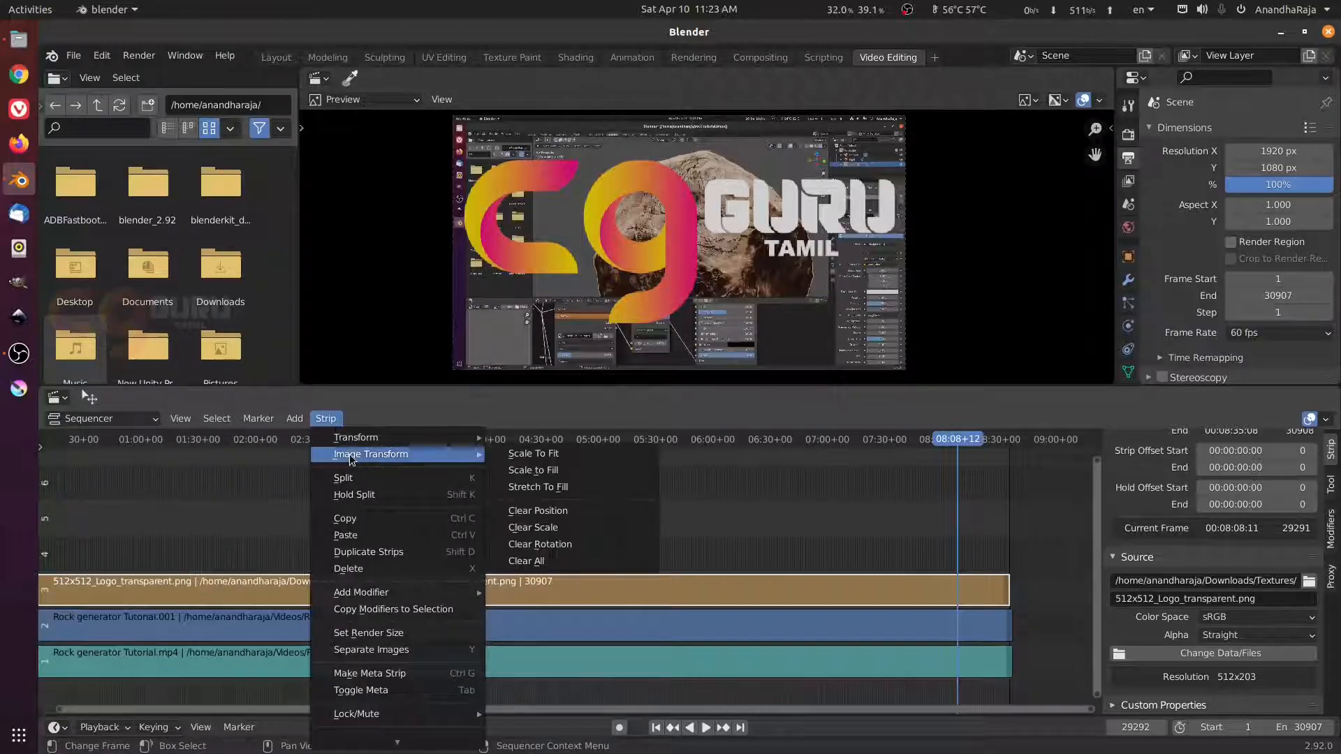
click(535, 561)
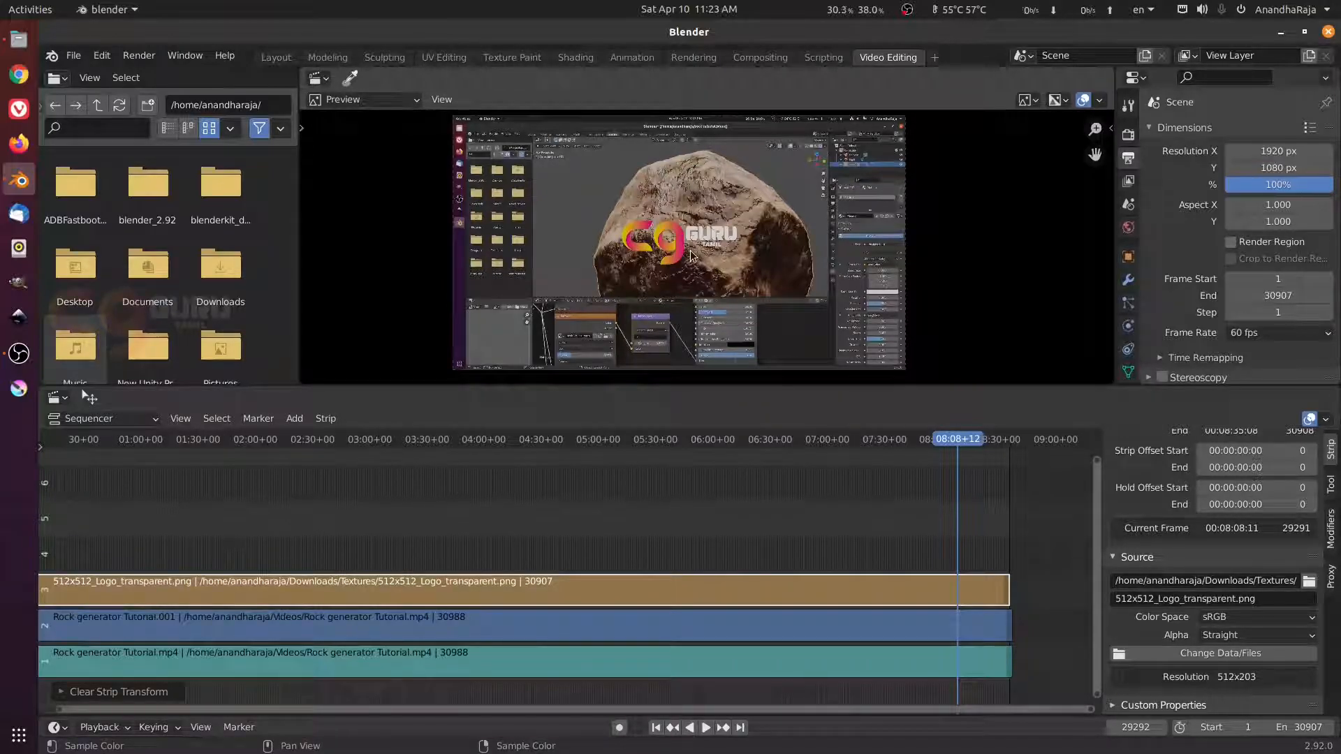
Step: Shift the logo sideways in the frame by setting its Position X to about -616 px
scroll(1216, 559, up, 10)
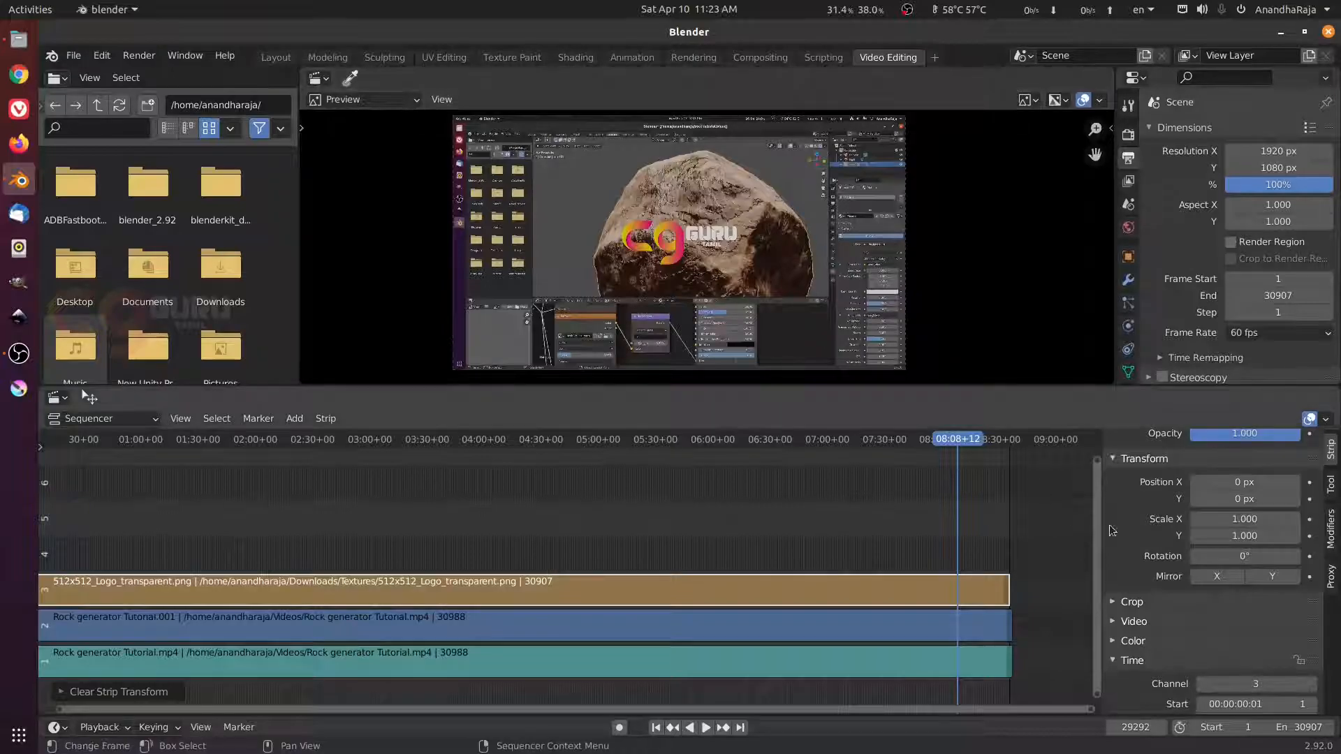
scroll(1197, 539, up, 2)
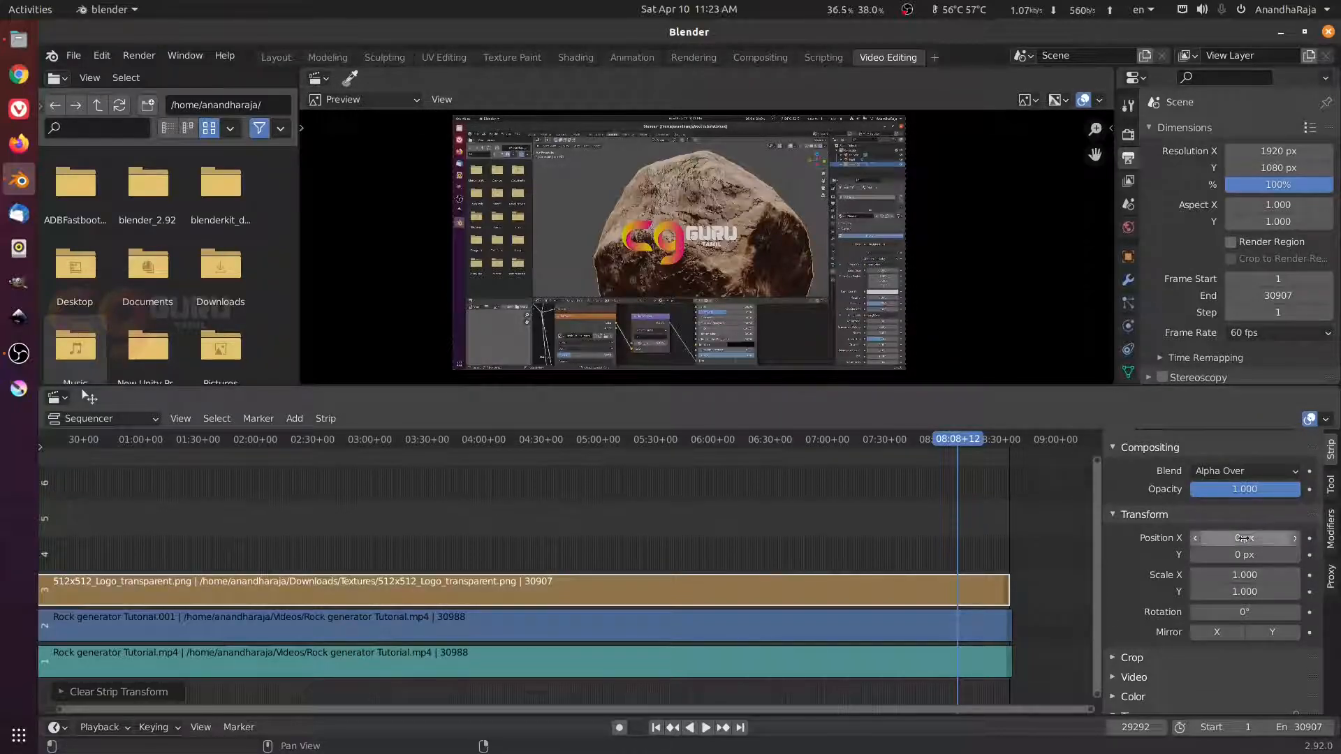
drag(1236, 536, 1135, 536)
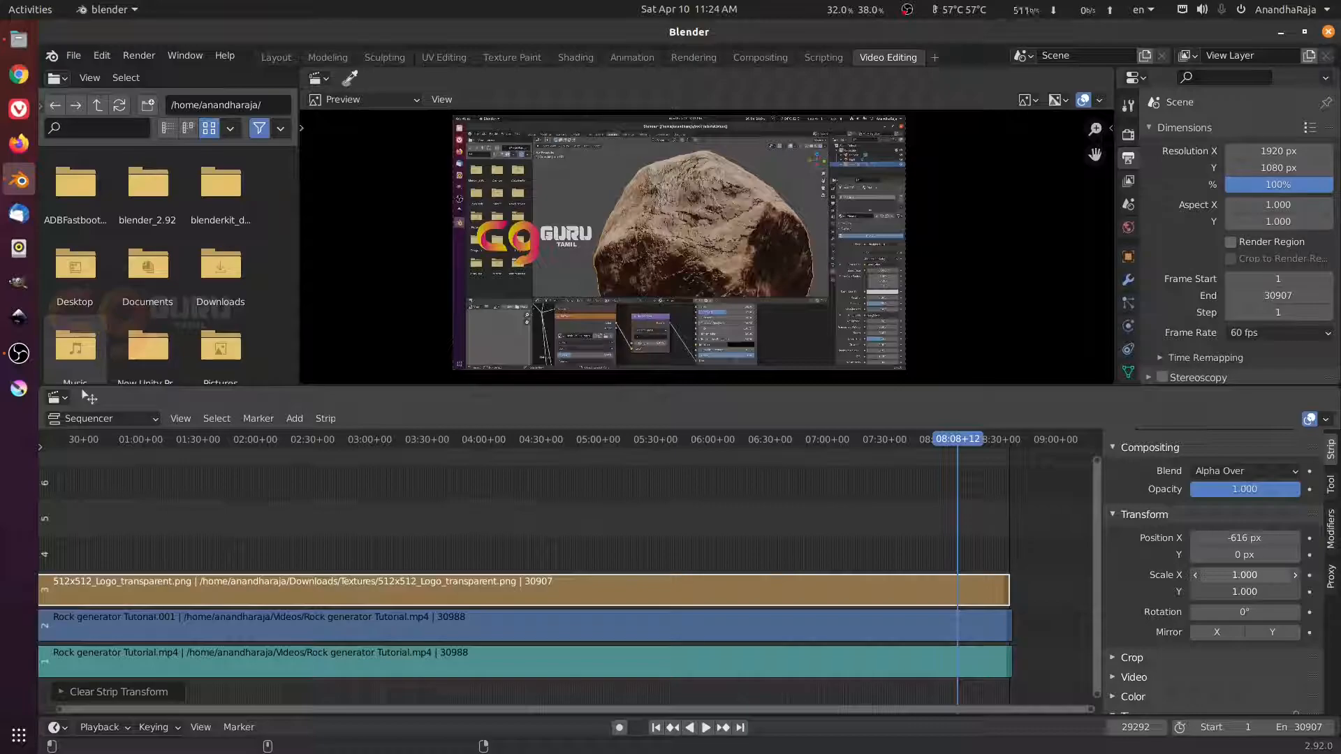
Step: Try the logo at a scale of about 0.436 and reset Scale X and Y to 1
drag(1245, 575, 1098, 559)
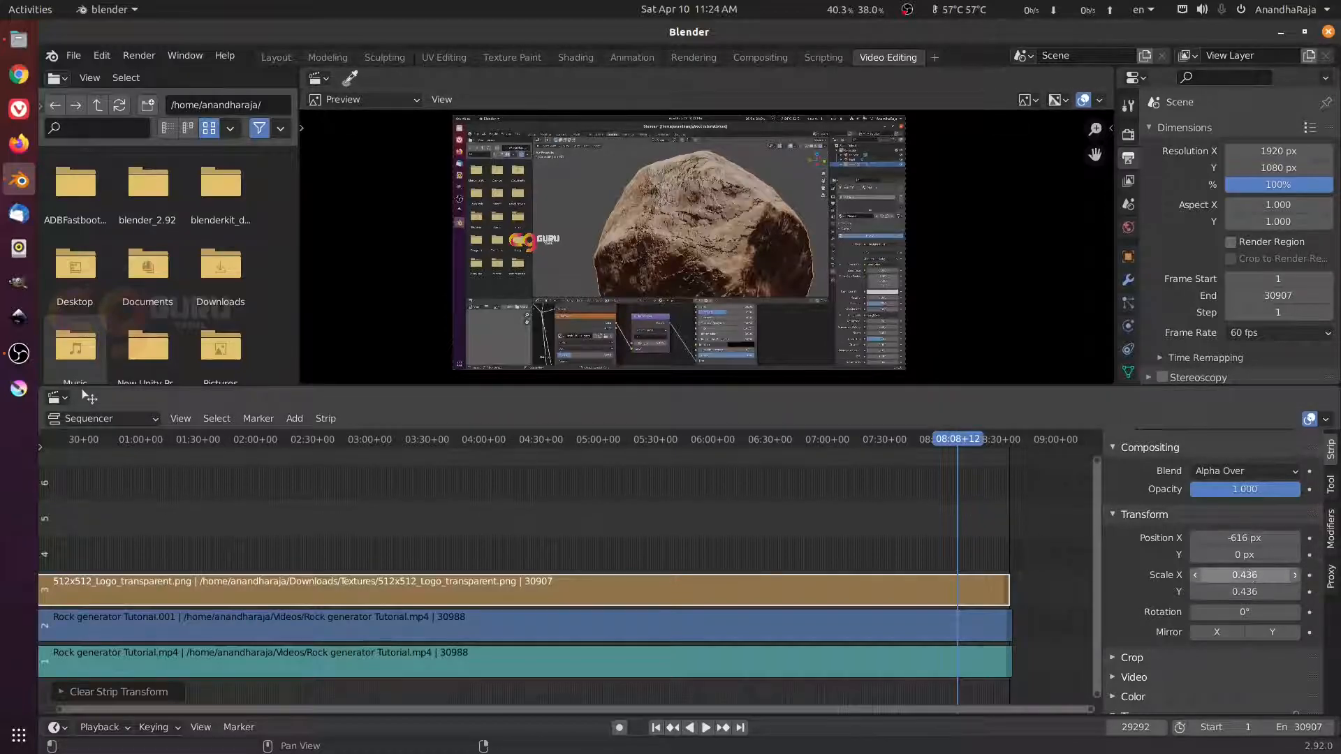
click(1246, 571)
text(1)
key(Return)
click(1241, 591)
text(1)
key(Return)
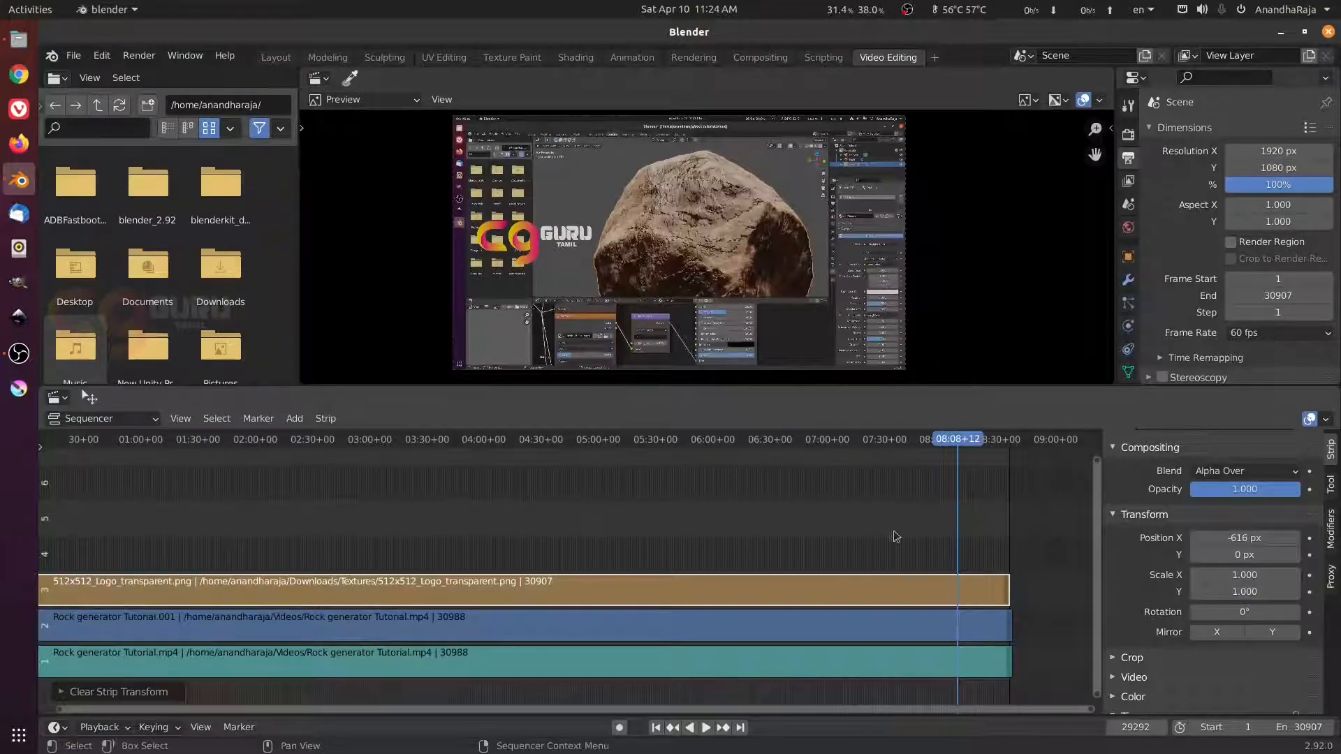
Step: Return to frame 1, fit all strips in view and add a Transform effect strip to the logo strip
key(shift+Left)
key(Home)
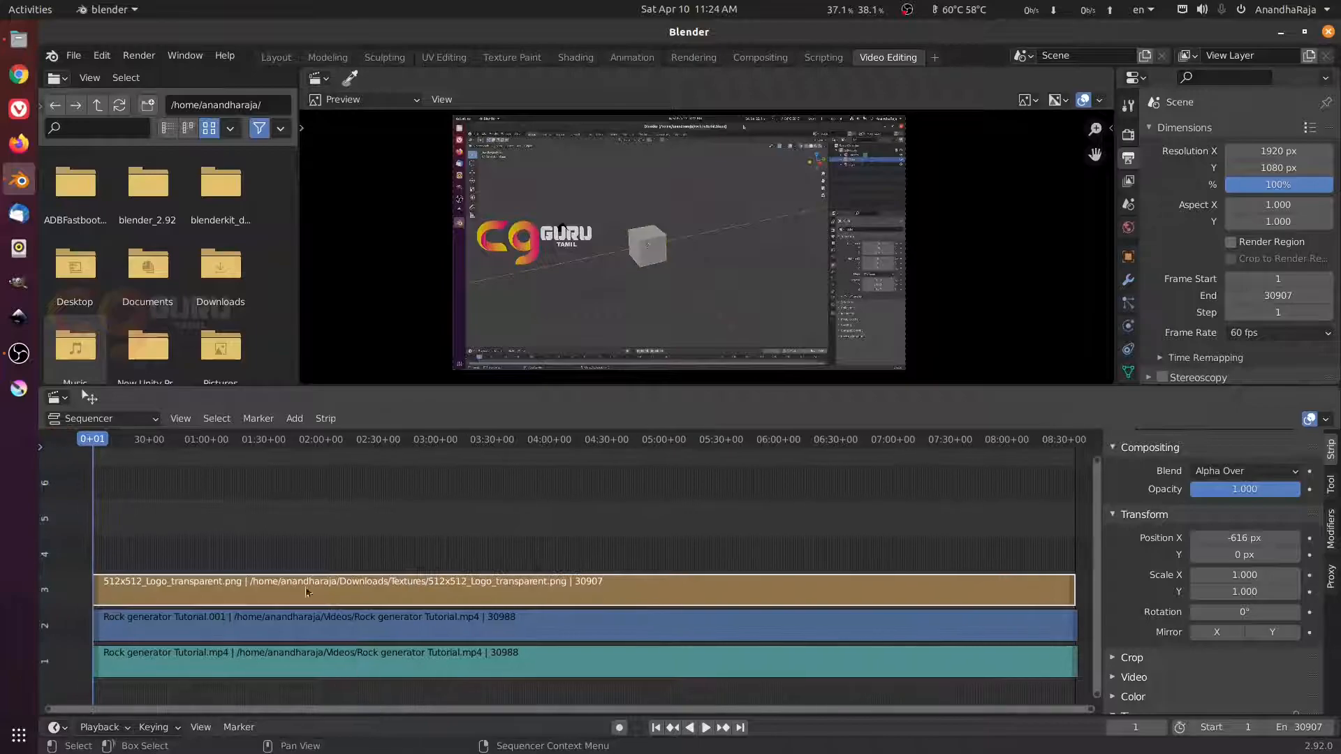
click(292, 418)
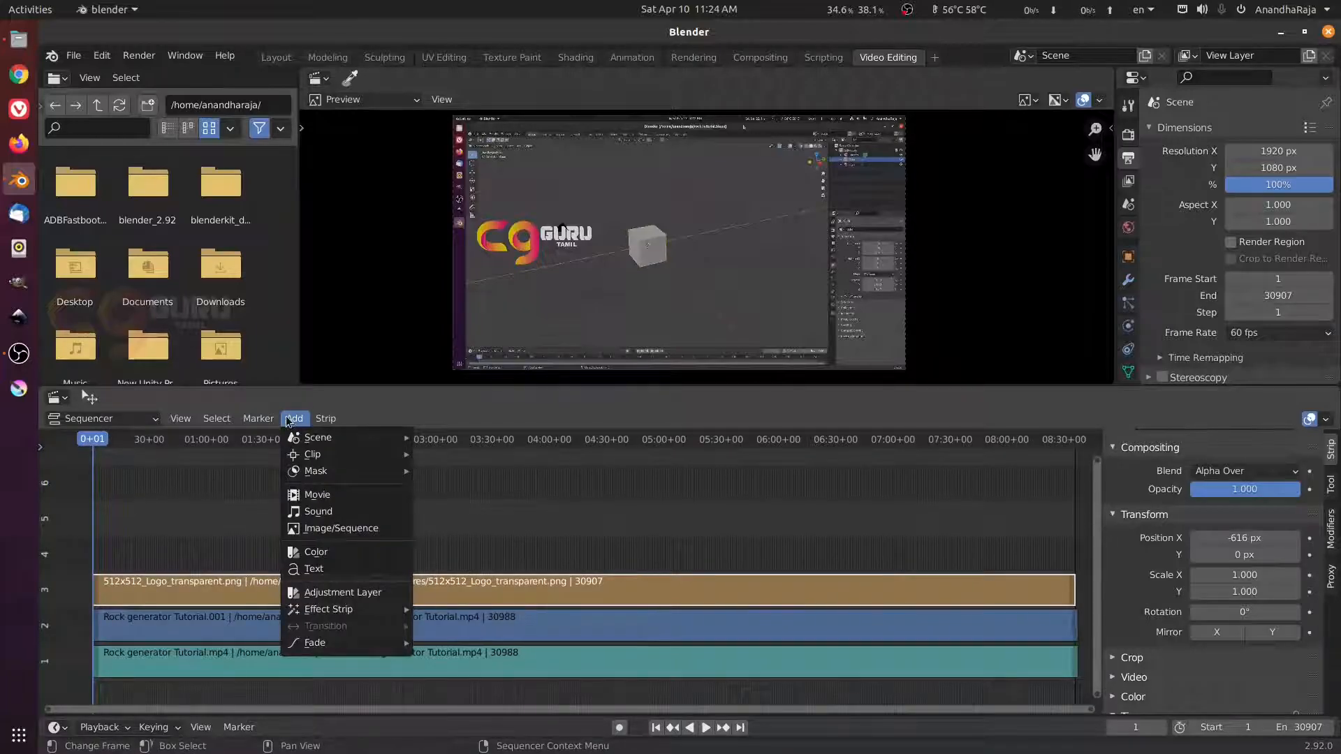
mouse_move(336, 609)
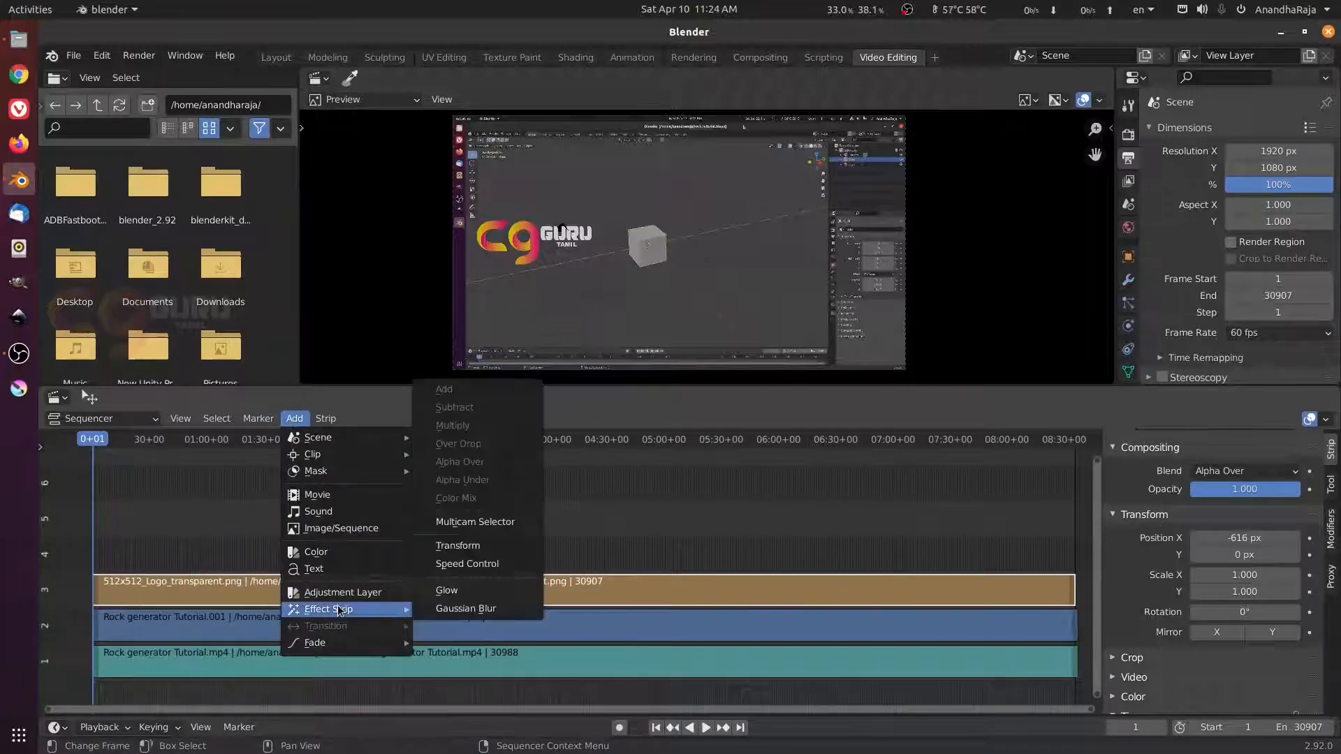
click(479, 546)
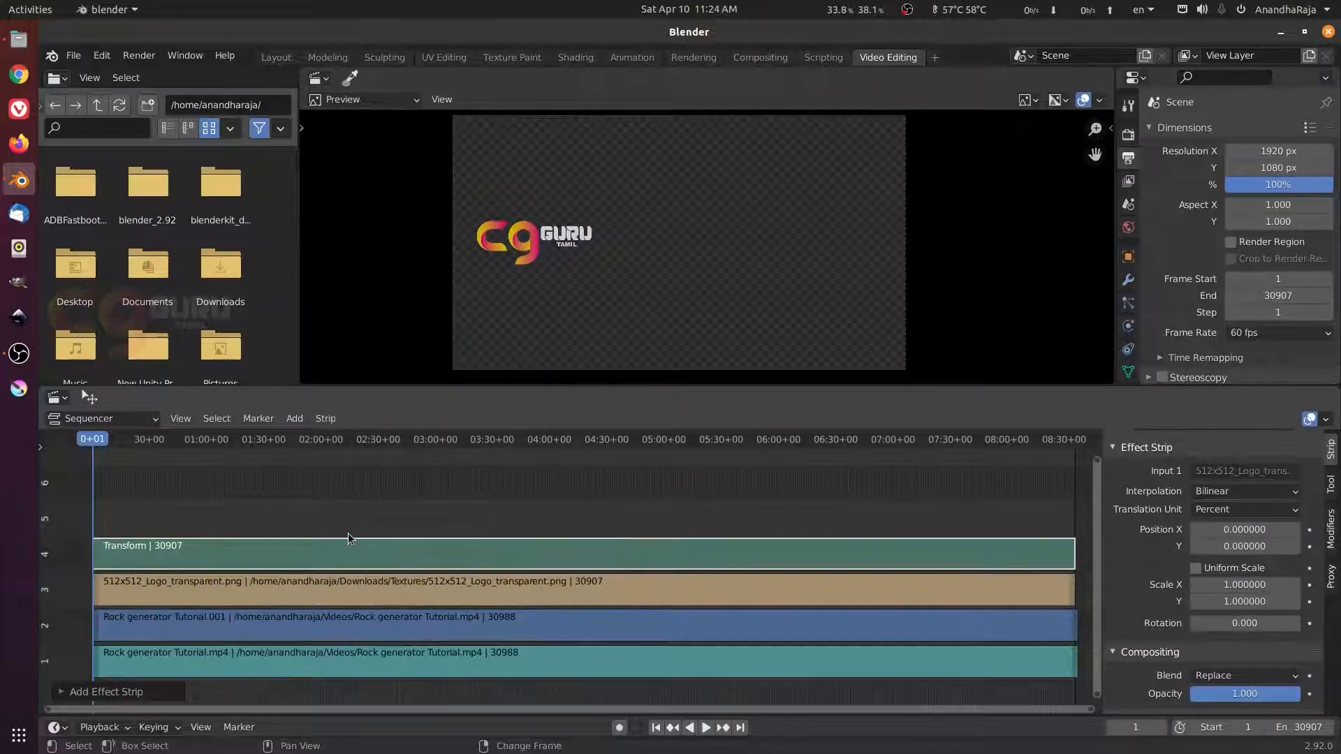
Step: Scrub the sequence to about 02:03 to preview the output with the Transform strip
key(shift+a)
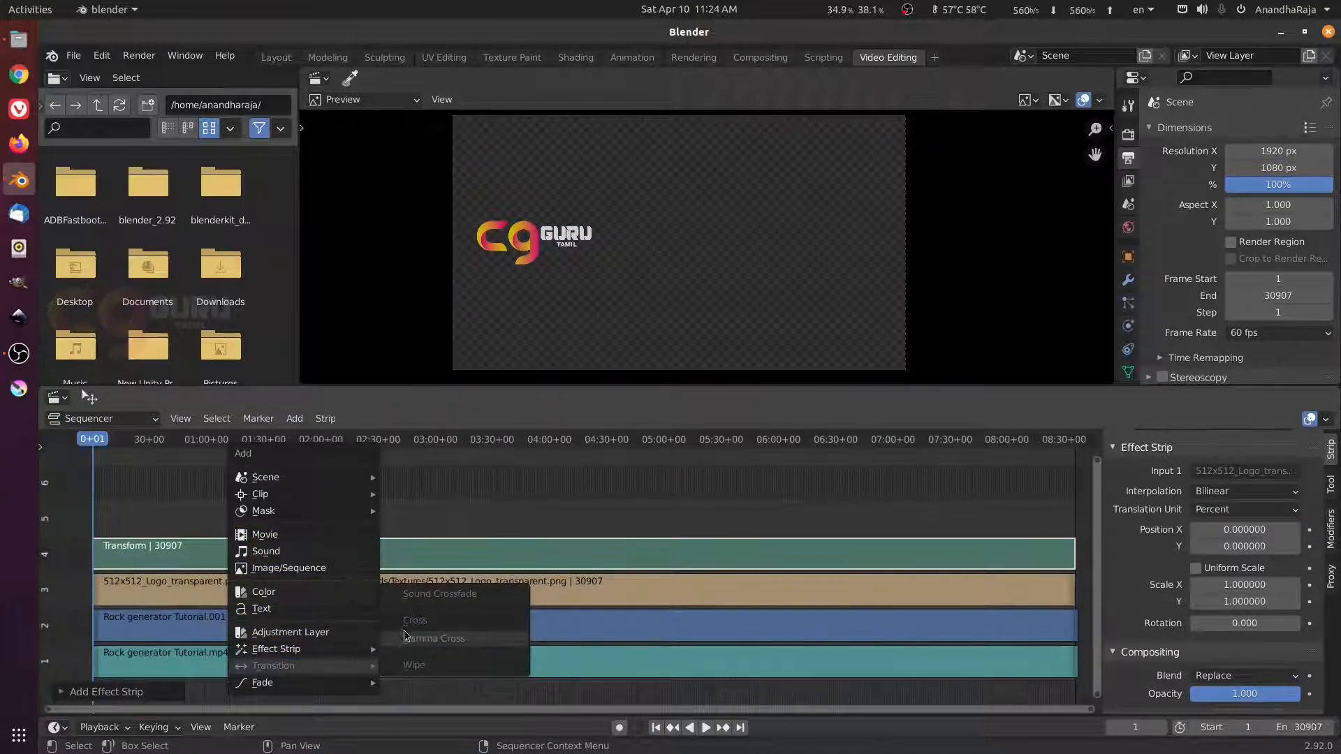
mouse_move(337, 646)
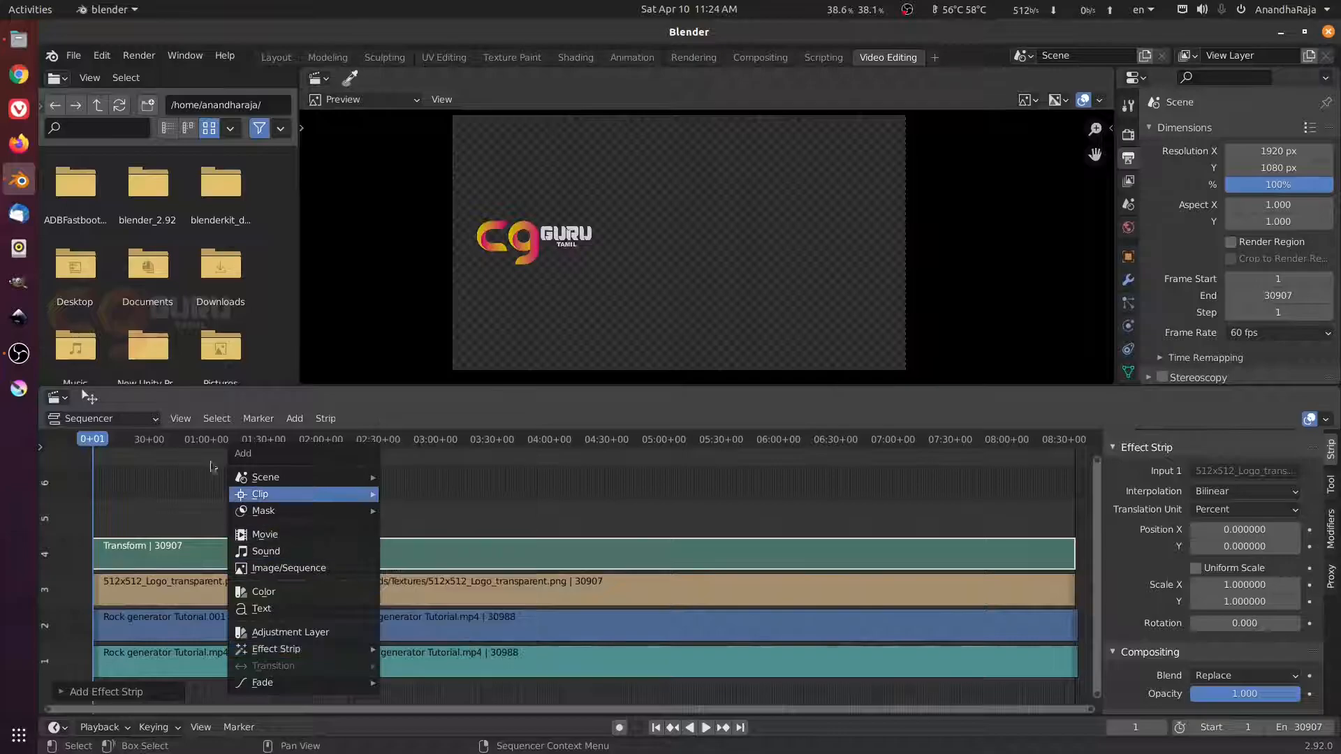
click(111, 439)
key(space)
drag(112, 439, 326, 441)
key(space)
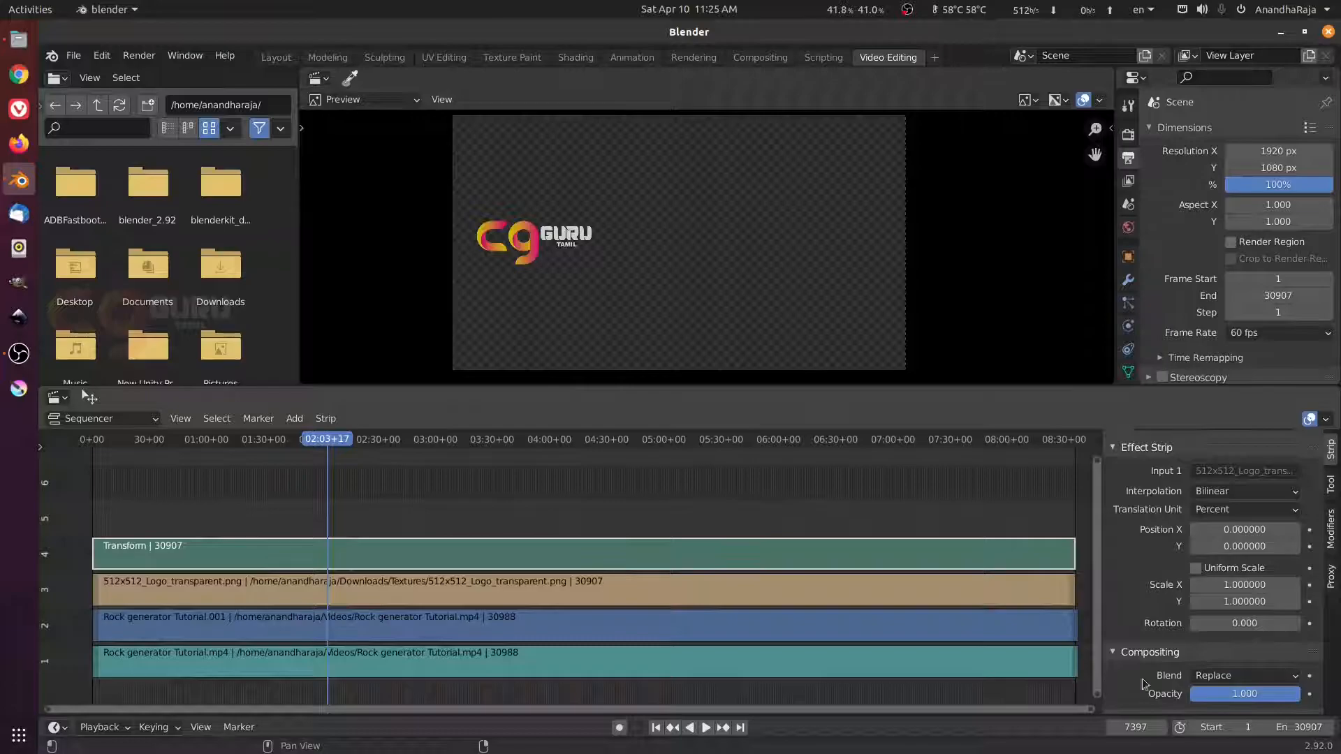
Step: Set the Transform strip's blend mode to Alpha Over
click(1223, 676)
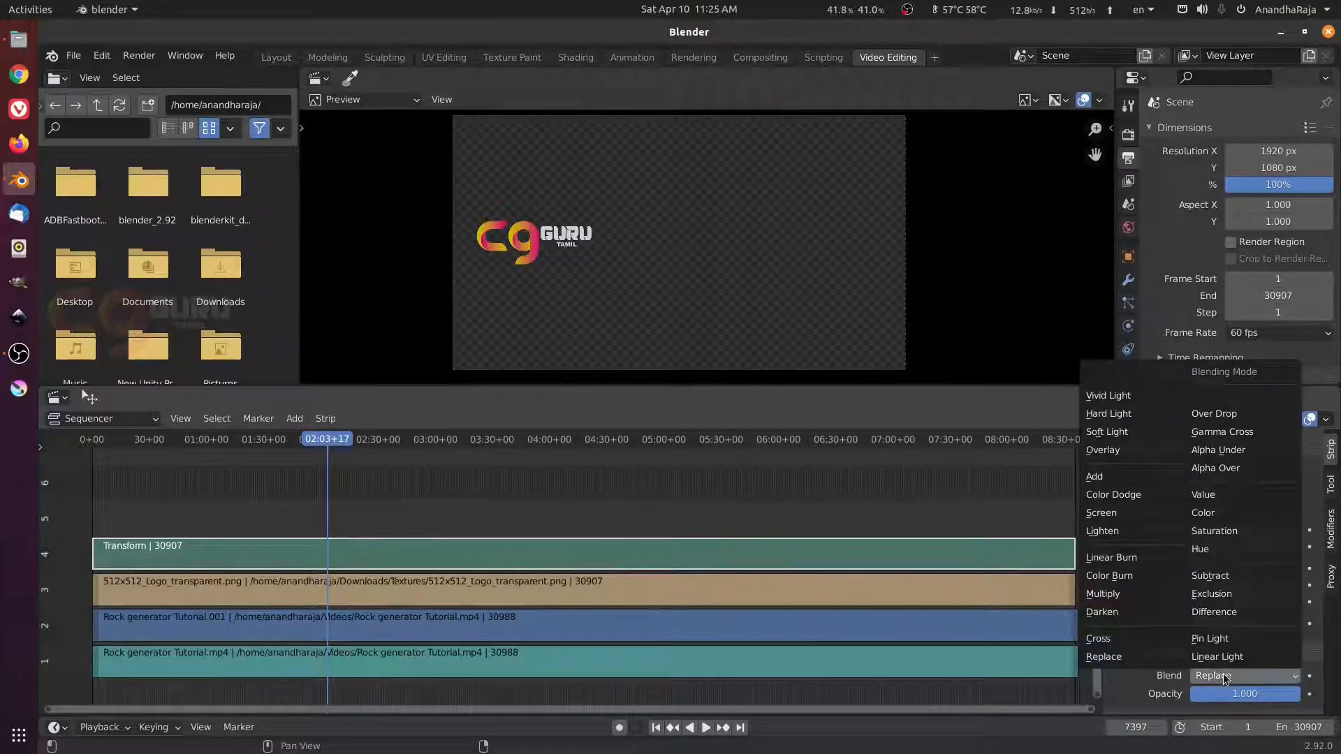
click(1247, 467)
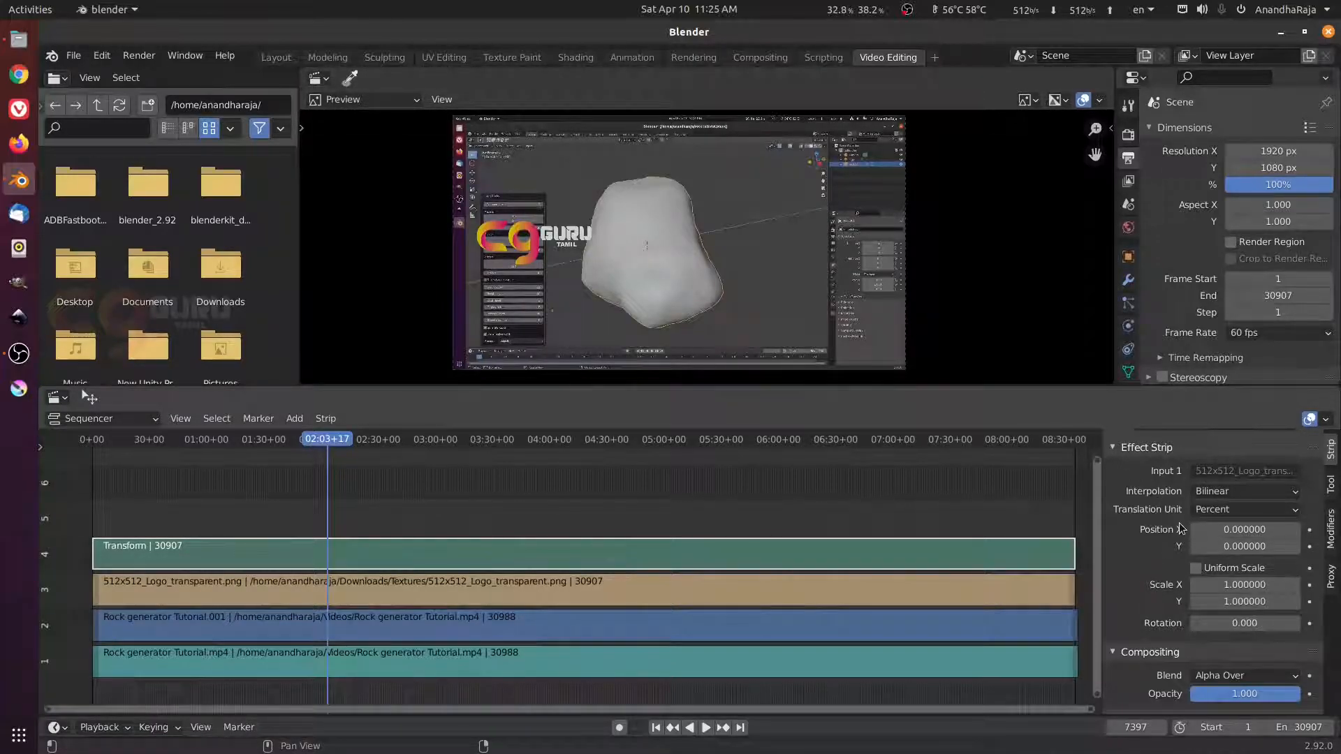
Step: Scale the logo uniformly to 0.52 in the Transform strip and shift it sideways to a Position X of about -23.52
click(1196, 569)
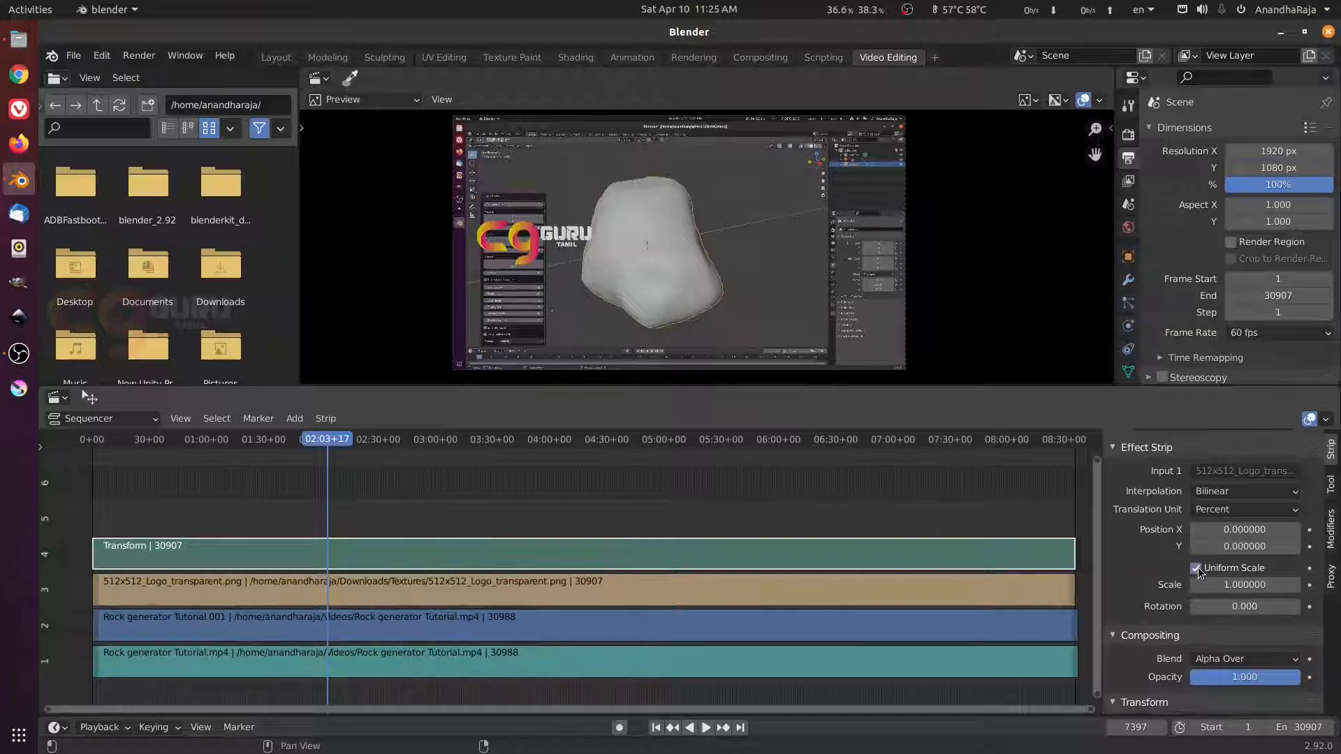
mouse_move(1251, 586)
mouse_down()
mouse_move(1227, 586)
mouse_move(1247, 586)
mouse_up()
drag(1245, 584, 1155, 584)
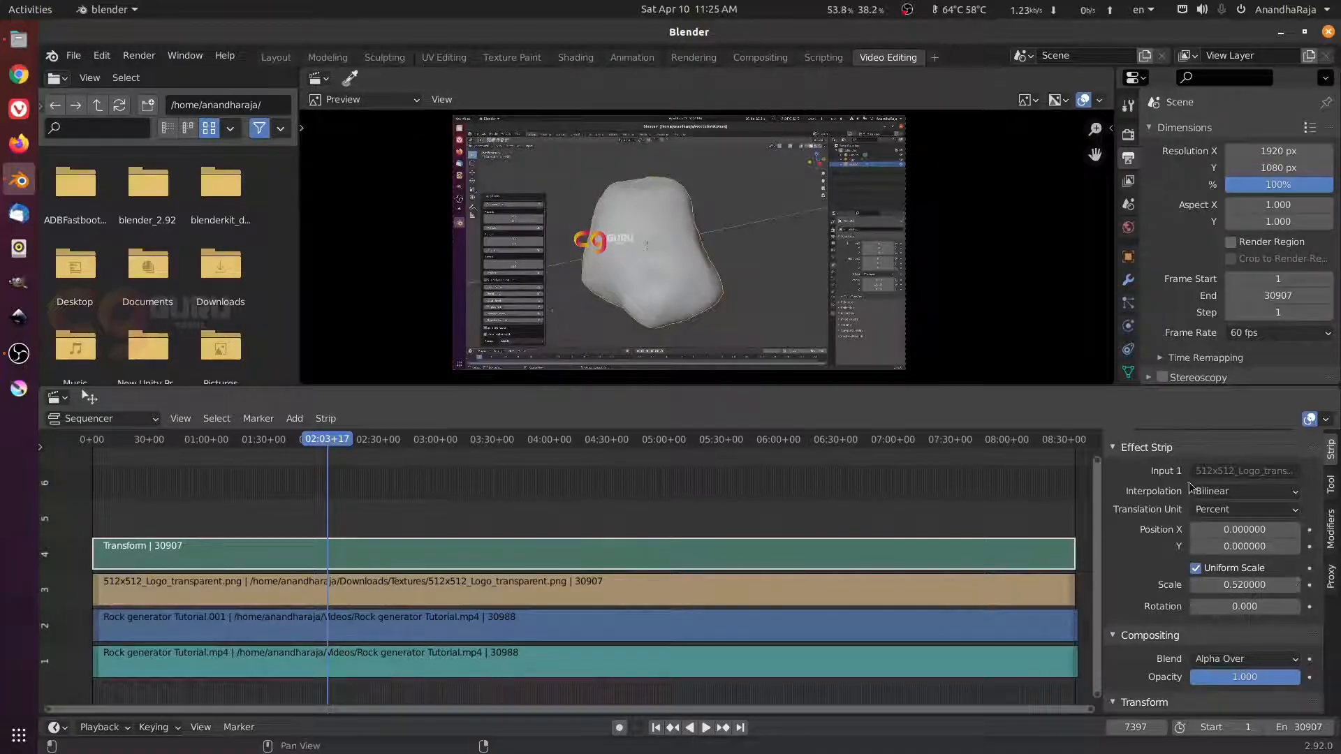
drag(1250, 528, 1235, 530)
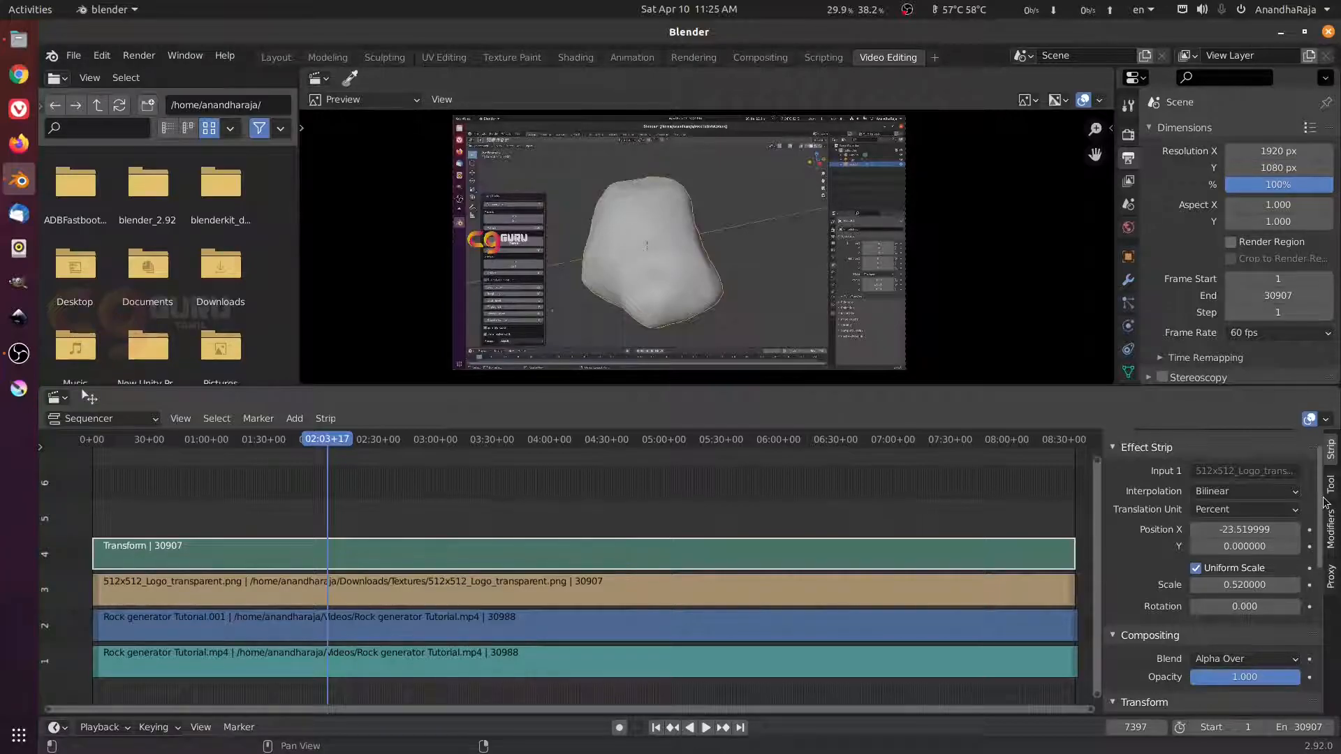
Step: Set the Transform strip's opacity to 0.1 and scrub to about 05:31 to check the faint logo over the video
scroll(576, 241, up, 5)
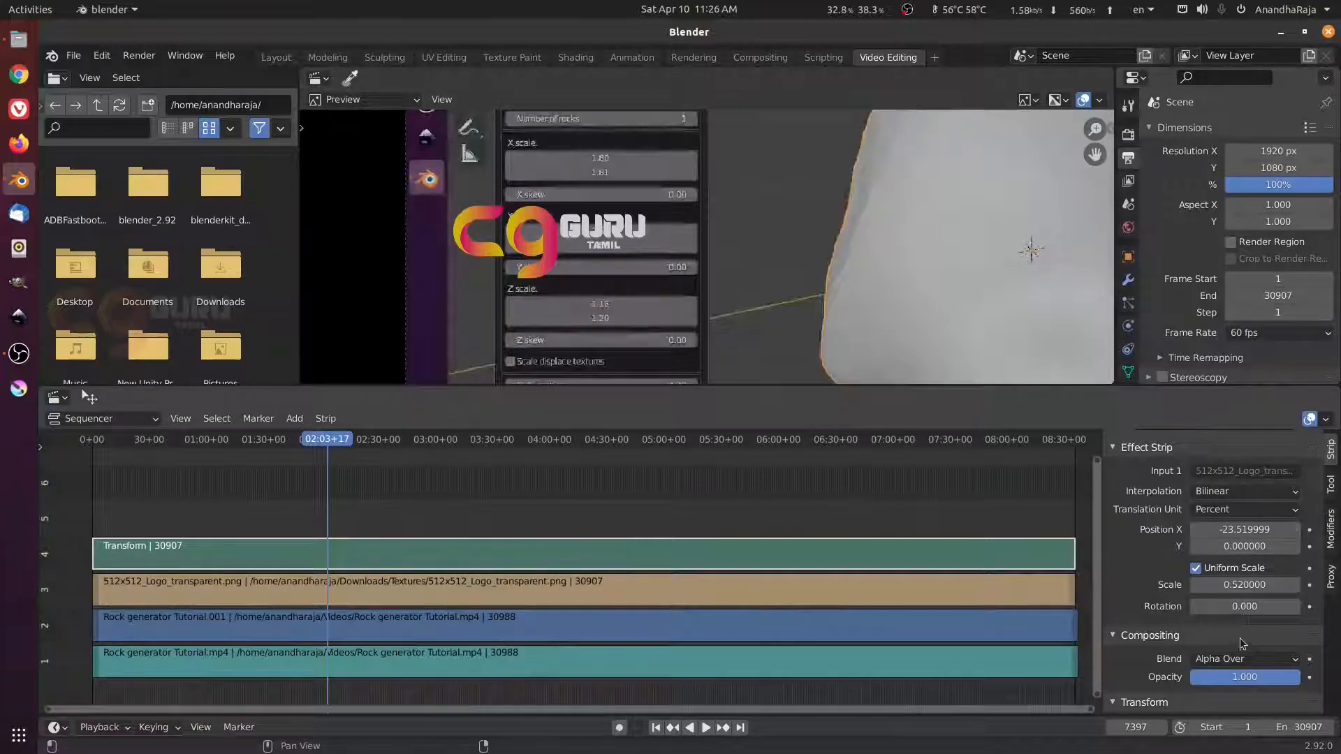
scroll(1239, 640, down, 1)
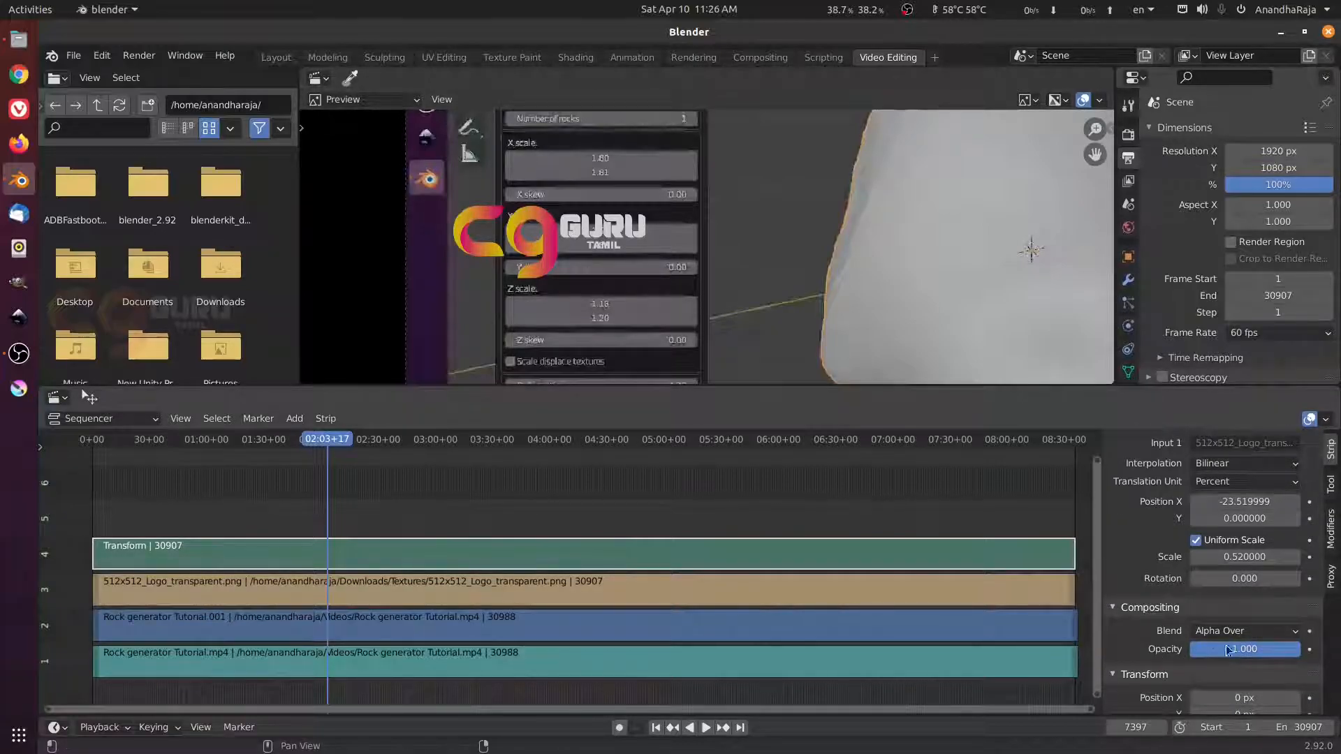
drag(1250, 650, 1211, 653)
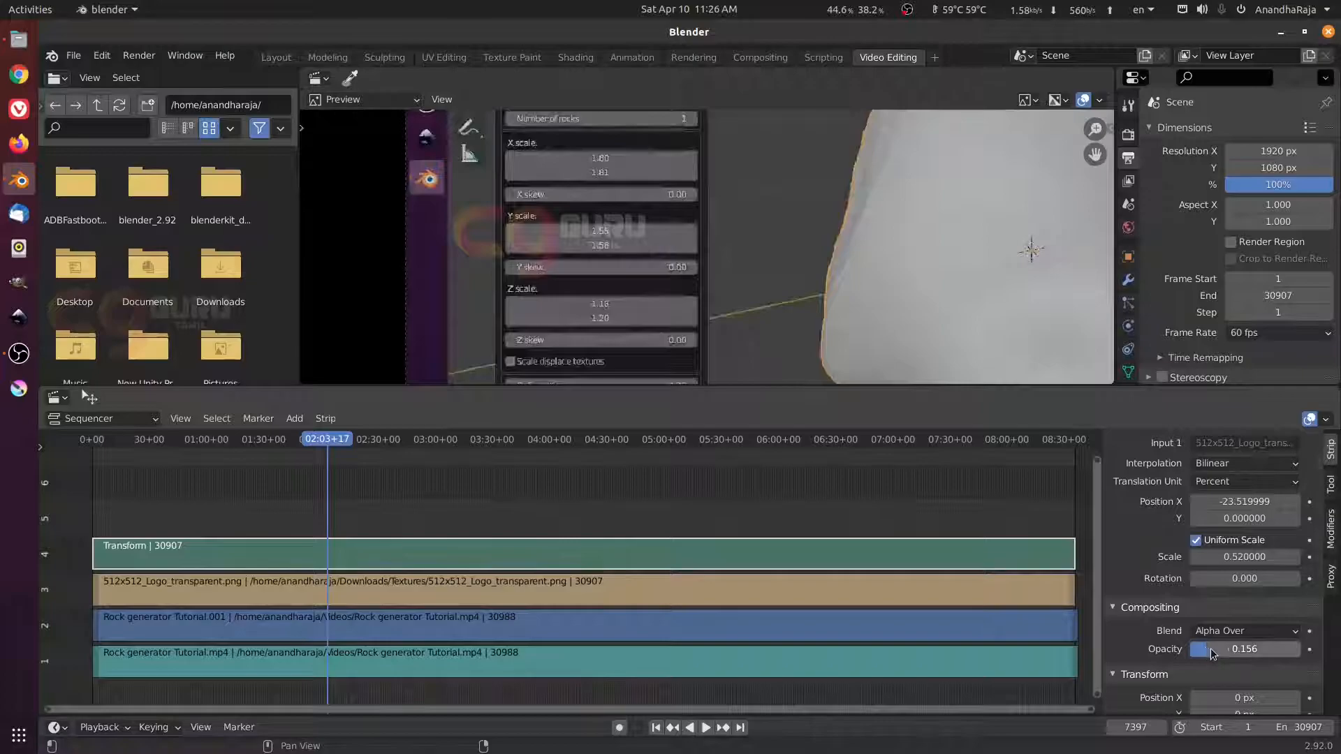
click(1228, 649)
text(0.1)
key(Return)
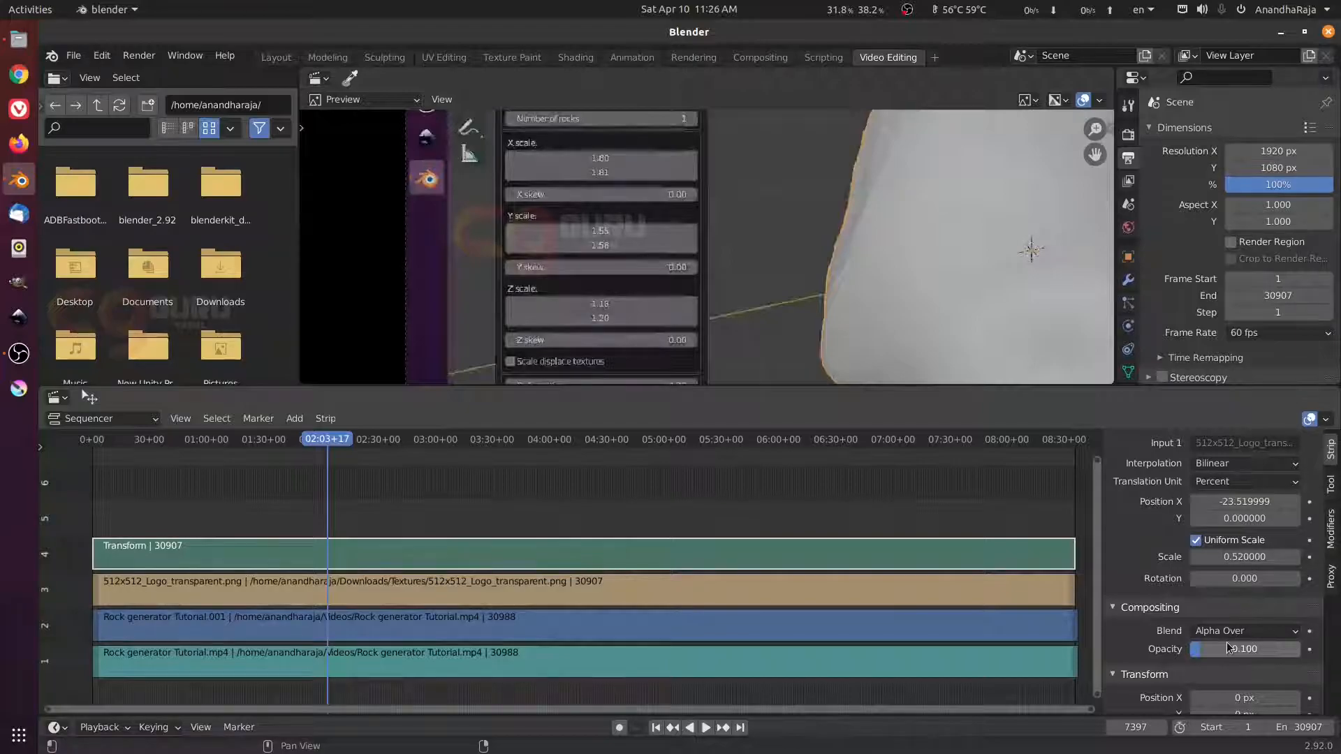
drag(316, 440, 722, 442)
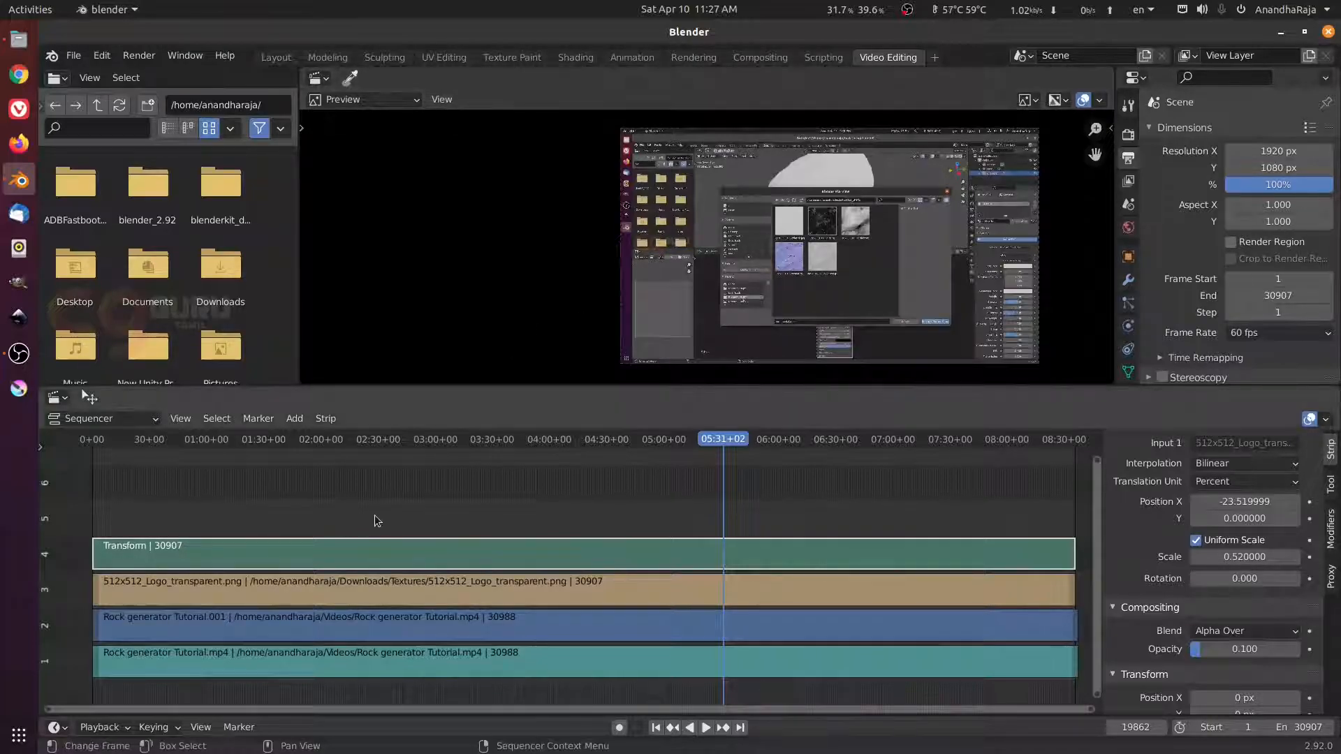
Step: Delete the logo image strip together with its Transform effect and return to frame 1
click(393, 584)
key(Delete)
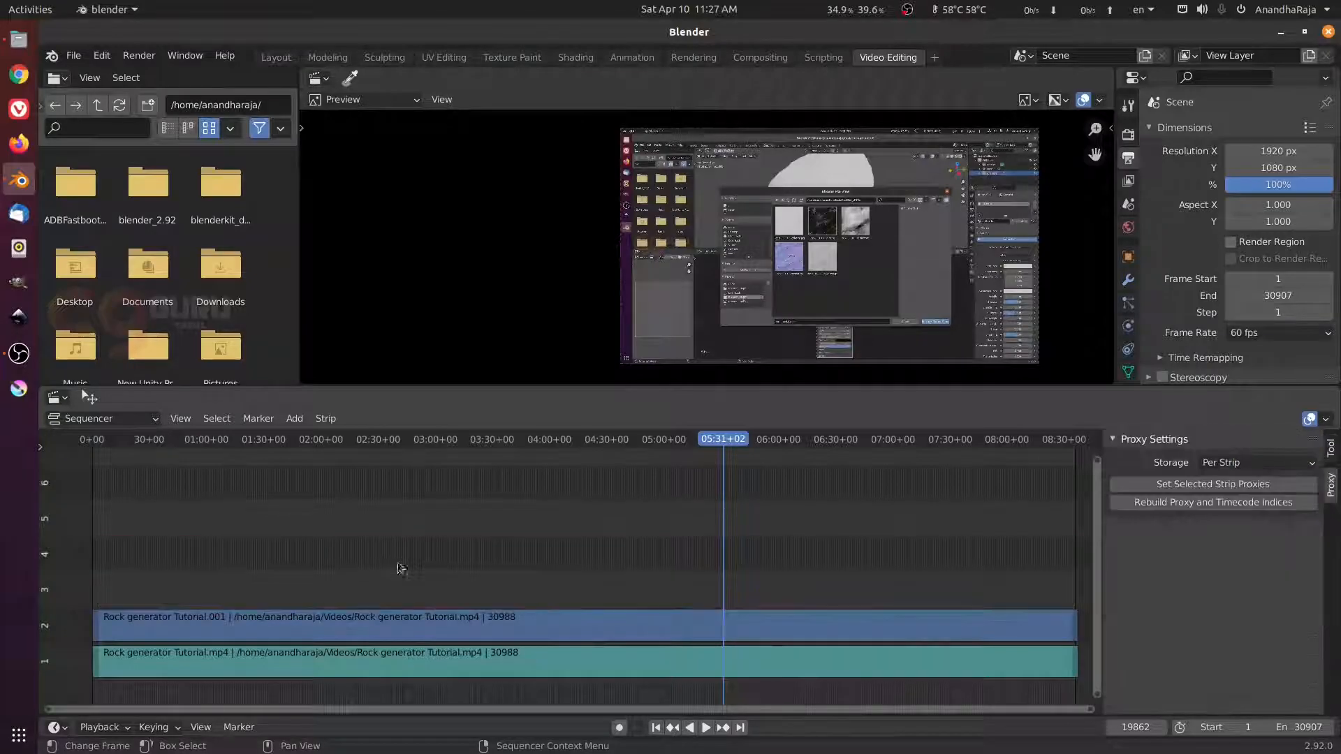
key(shift+Left)
scroll(426, 559, up, 12)
drag(451, 710, 96, 711)
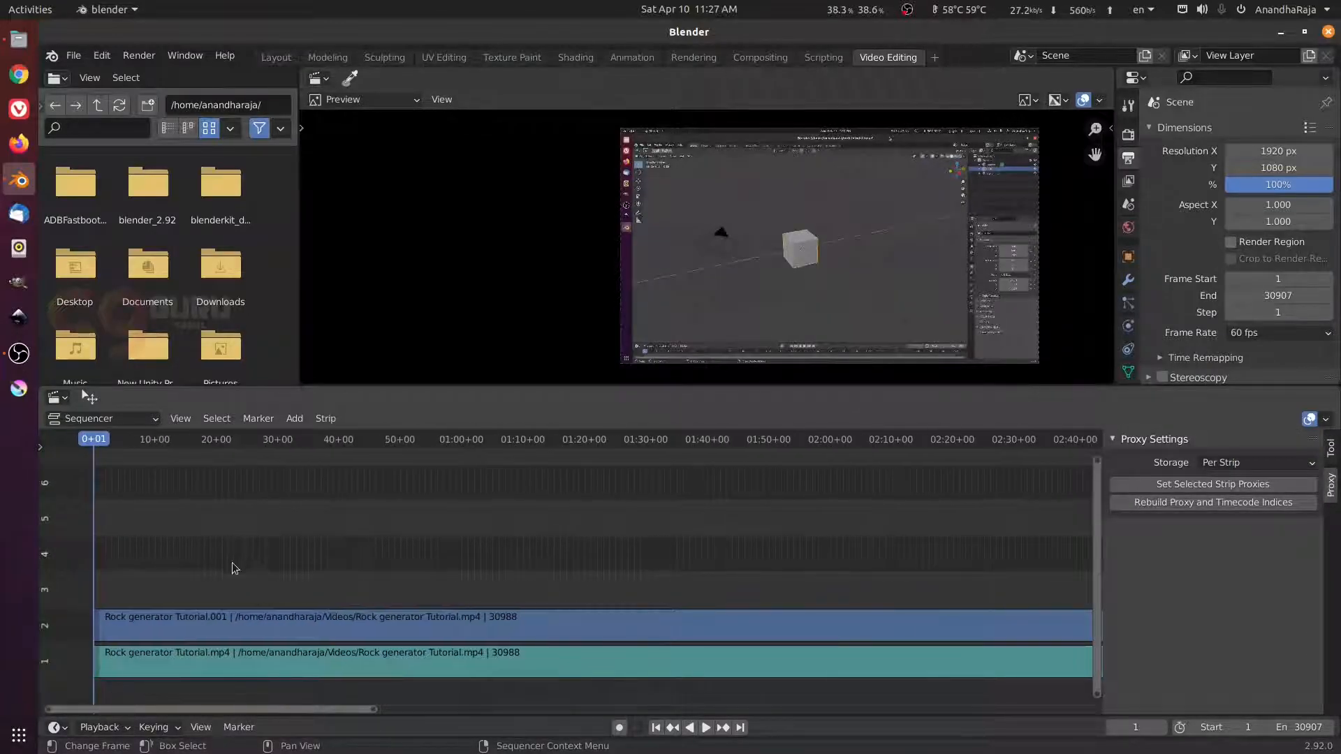
Step: Add a text strip at frame 1 above the video and set its text to "CgGuru Tamil"
key(shift+a)
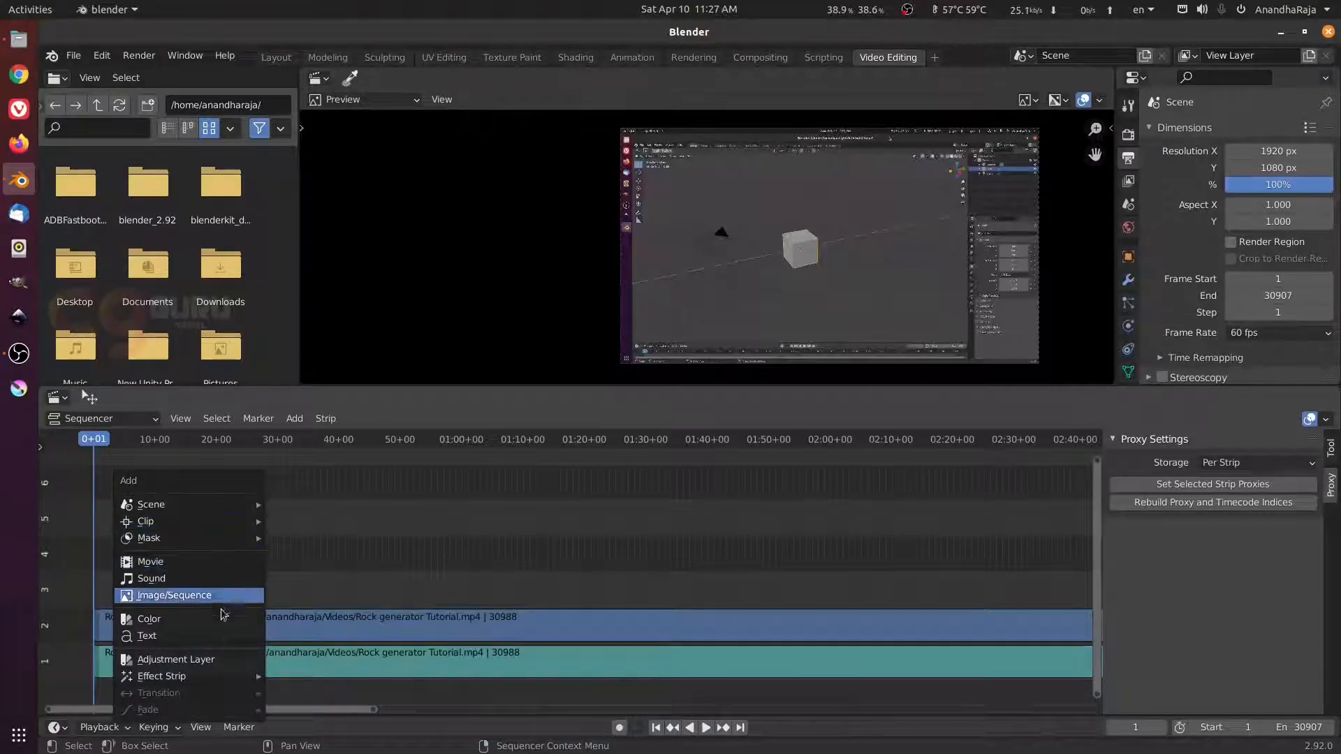
click(213, 637)
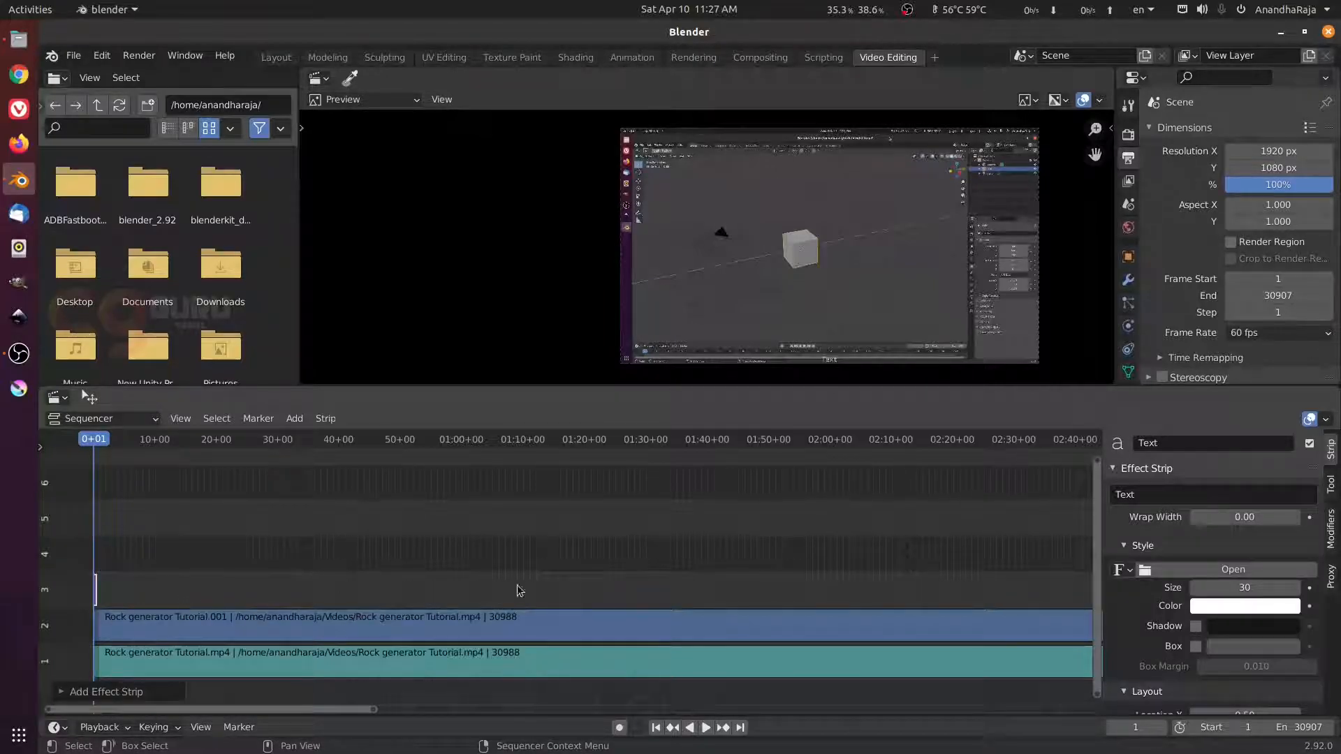
click(1163, 495)
key(BackSpace)
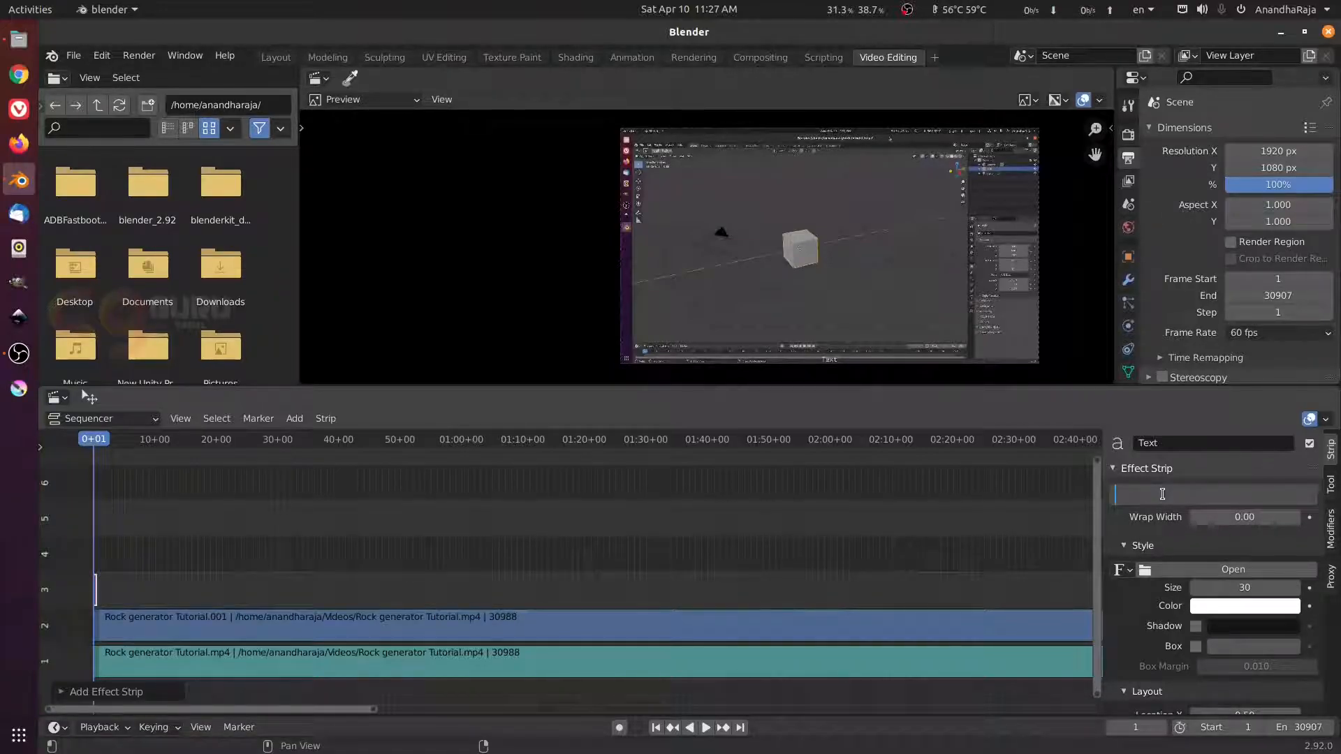
text(CgGuru Tamil)
key(Return)
Step: Move the text to the left side of the frame by setting its Location X to about 0.11 and Y to about 0.59
scroll(853, 358, up, 4)
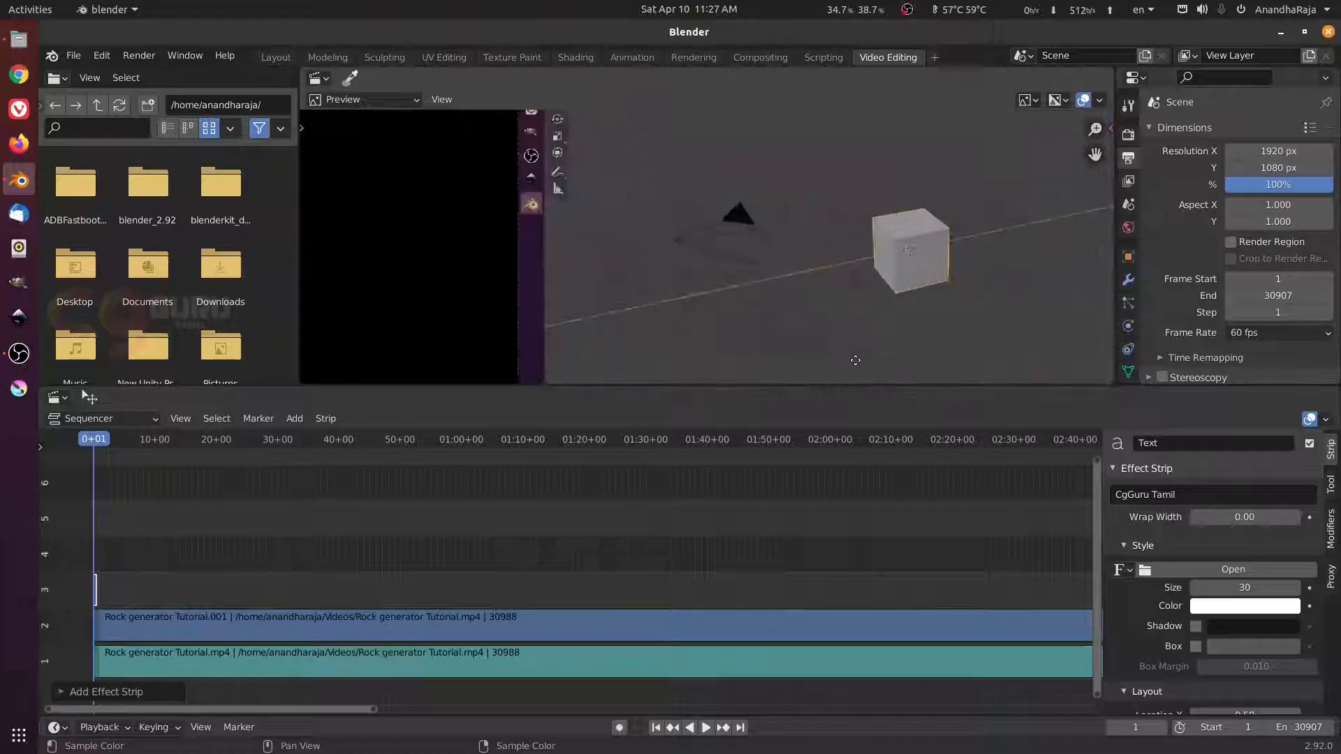
middle_drag(725, 221, 702, 201)
scroll(1215, 545, down, 1)
scroll(891, 307, down, 1)
scroll(852, 270, up, 1)
middle_drag(846, 227, 832, 275)
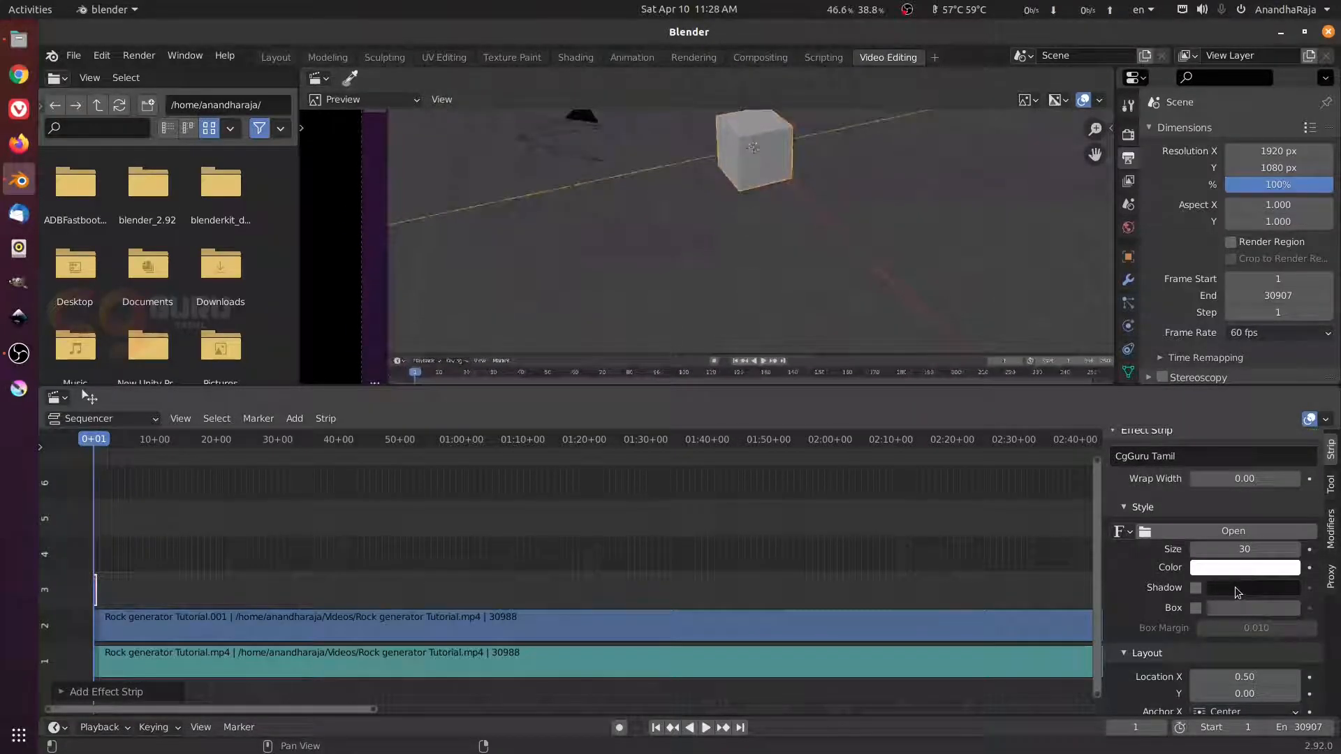
scroll(1235, 586, down, 2)
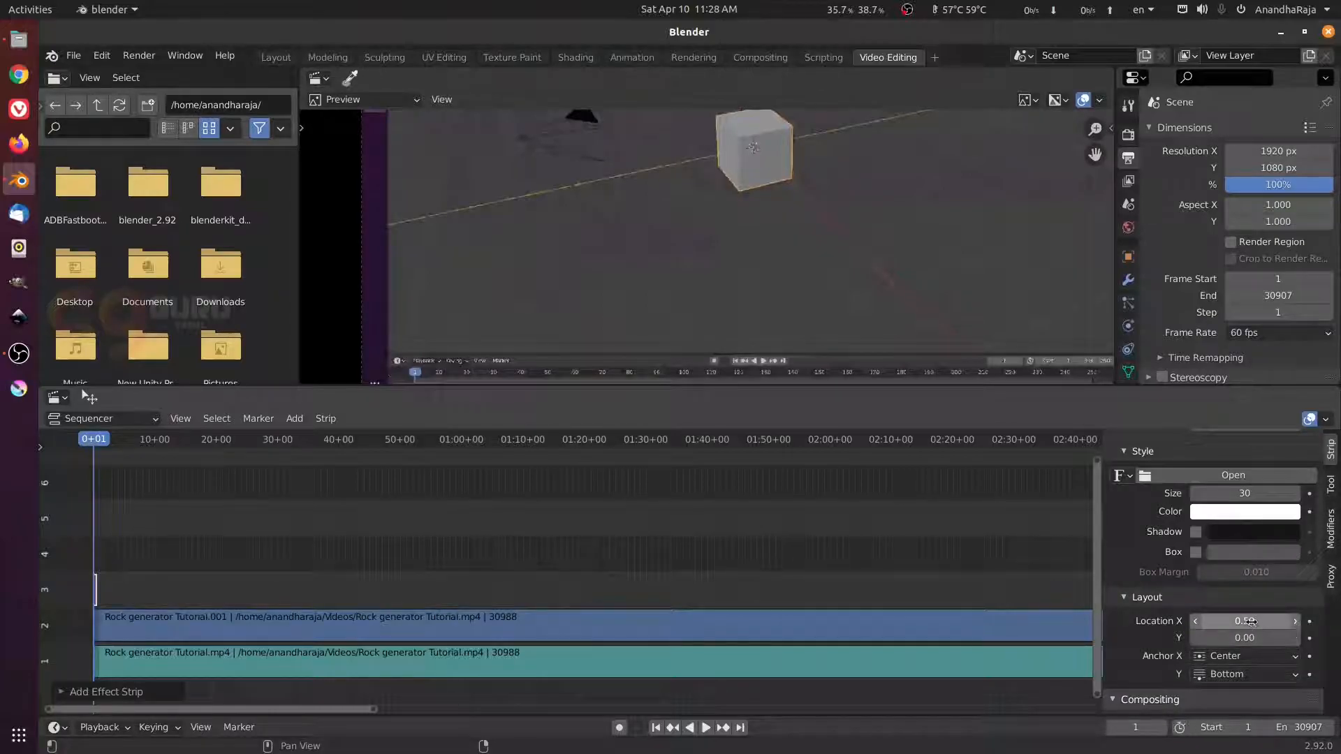
drag(1245, 621, 1227, 621)
scroll(807, 313, down, 5)
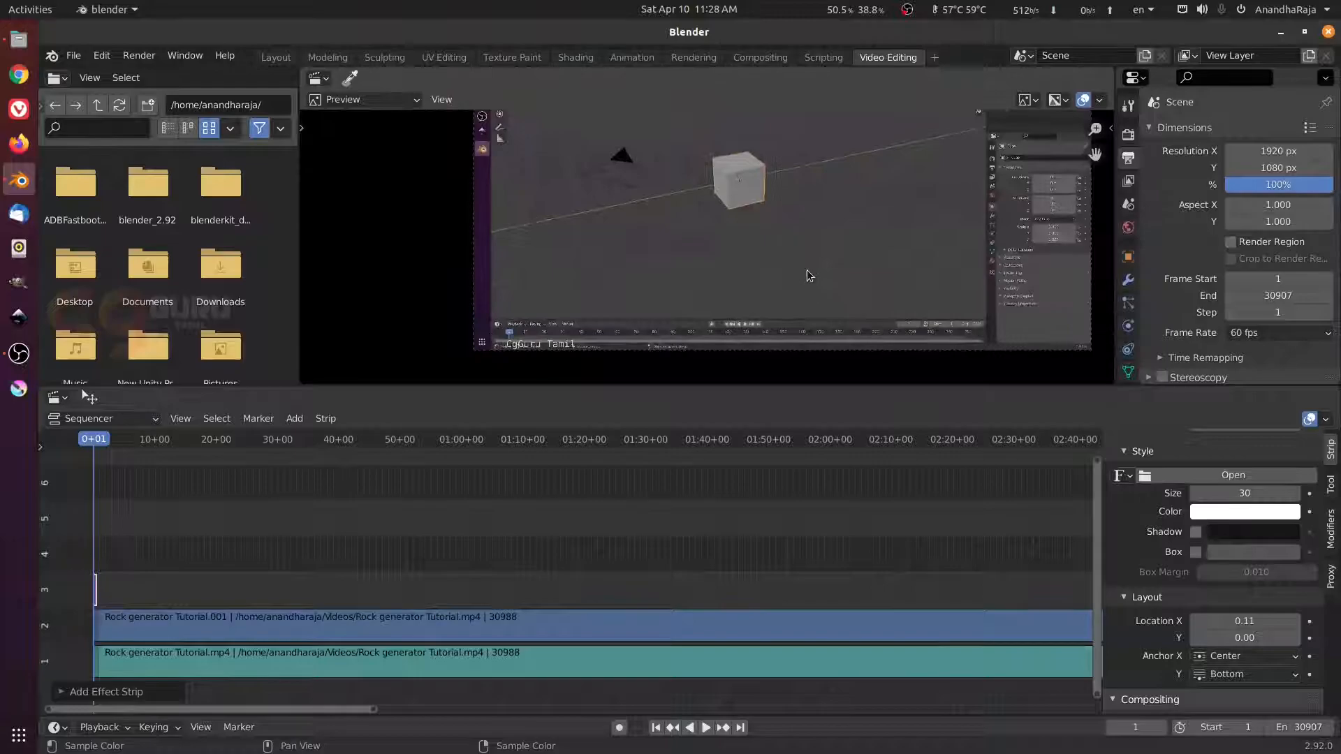
drag(1229, 637, 1291, 638)
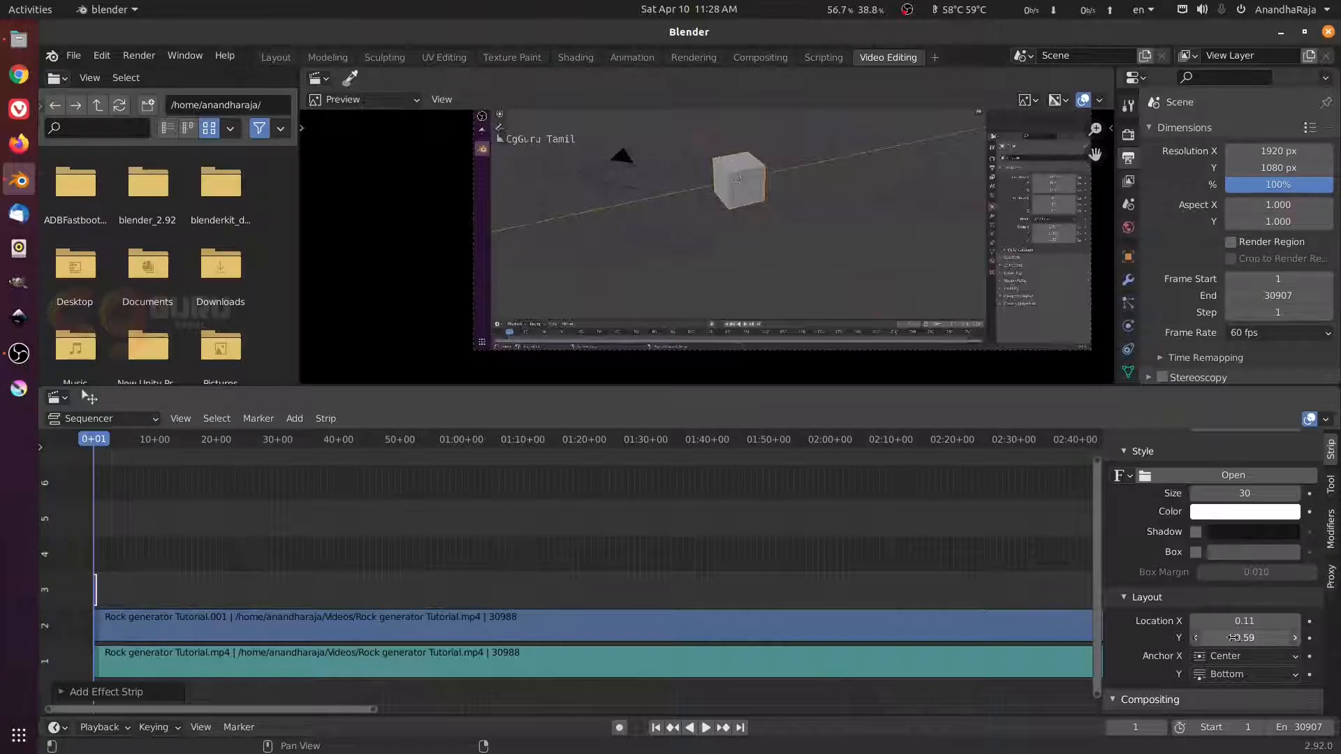
Step: Enlarge the text to a size of 56
scroll(724, 284, up, 4)
middle_drag(758, 234, 804, 361)
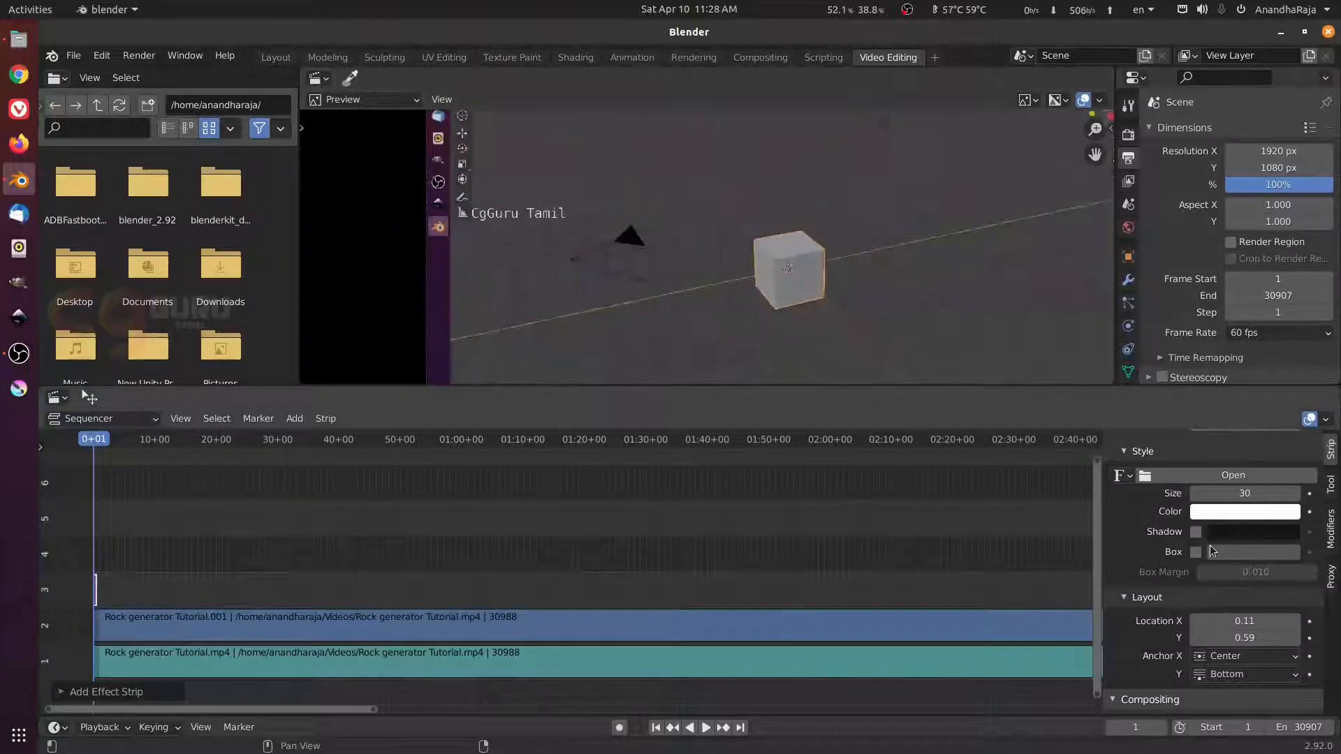
scroll(1219, 542, up, 1)
mouse_move(1245, 522)
mouse_down()
mouse_move(1265, 522)
mouse_move(1245, 523)
mouse_up()
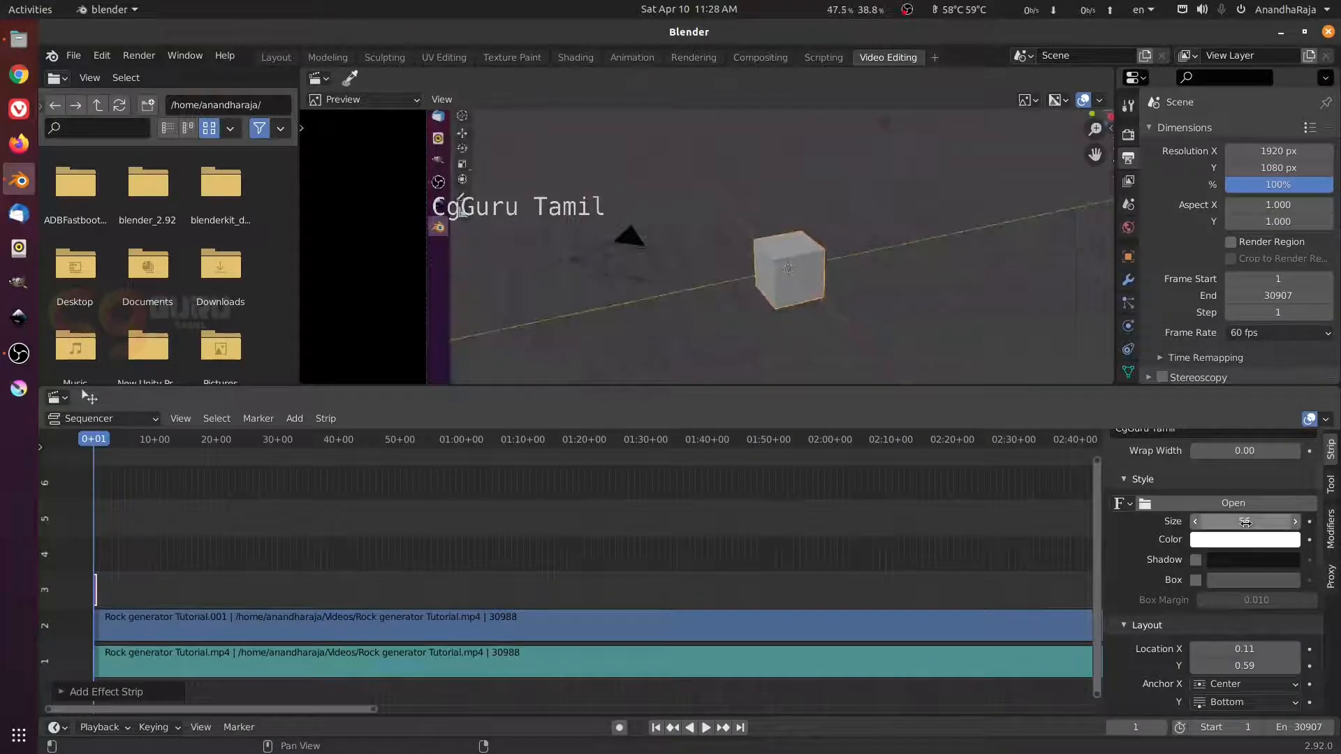
Step: Turn on the text's shadow and try a background box behind the text with and without the shadow
click(1197, 560)
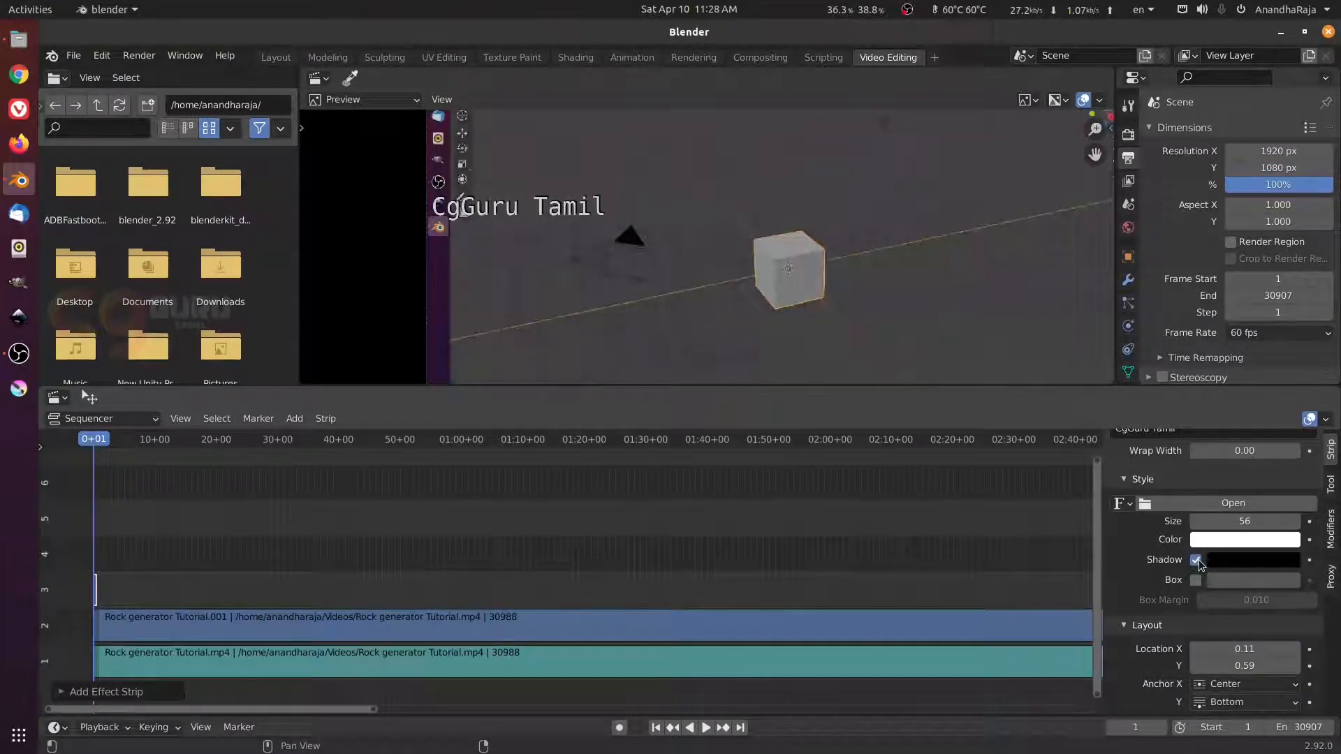
click(1194, 581)
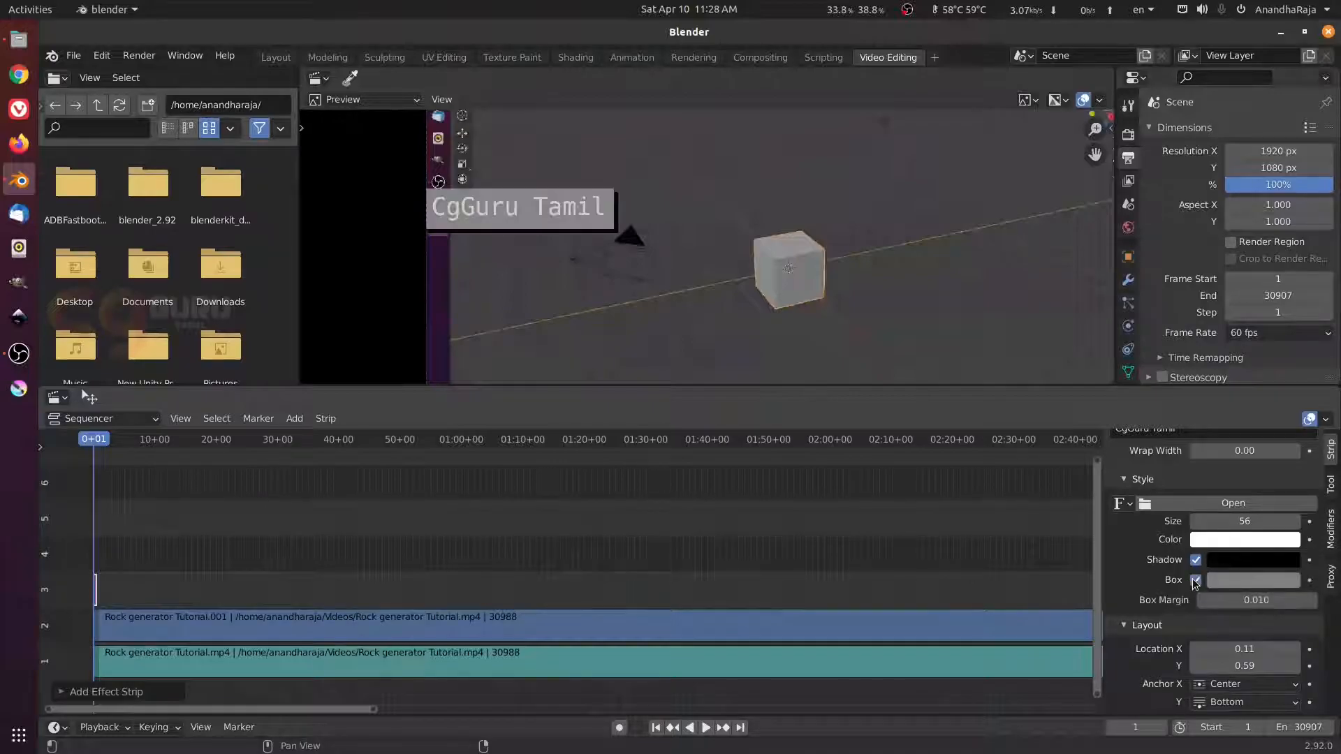
click(1197, 560)
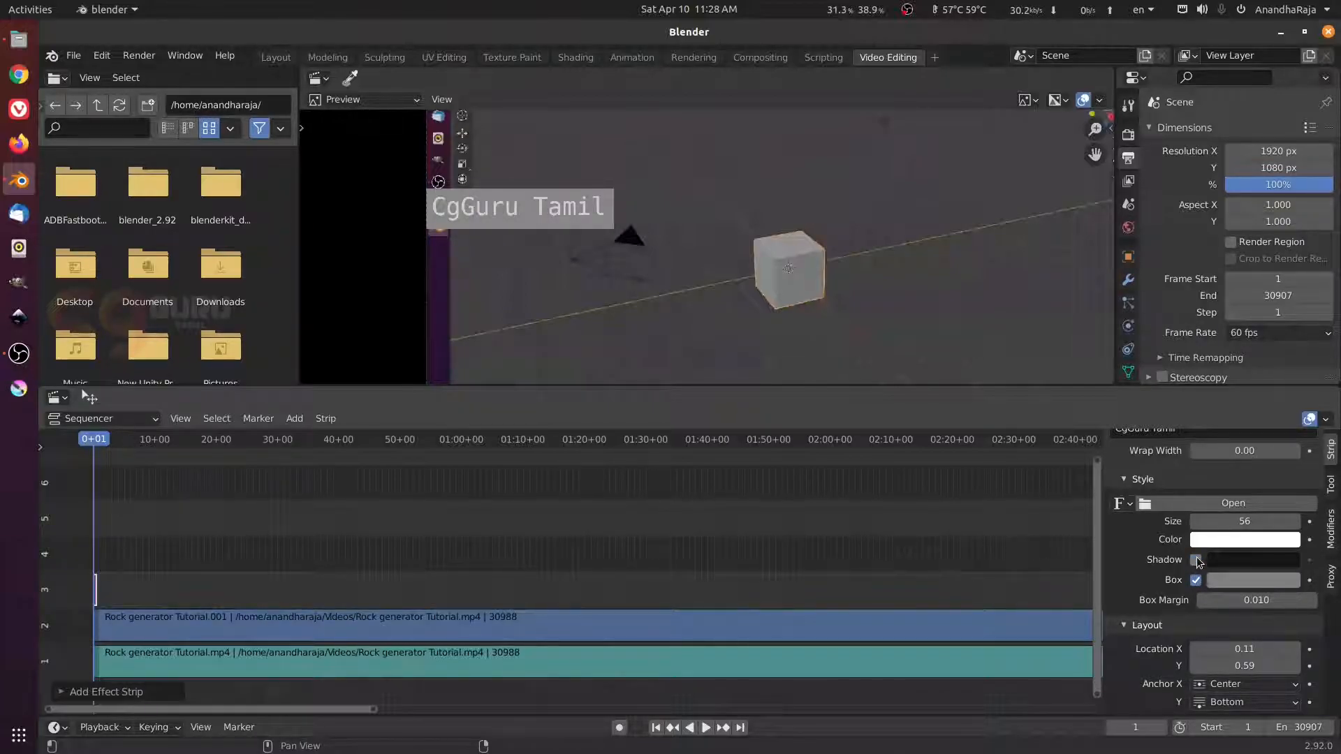
click(1195, 559)
click(1196, 580)
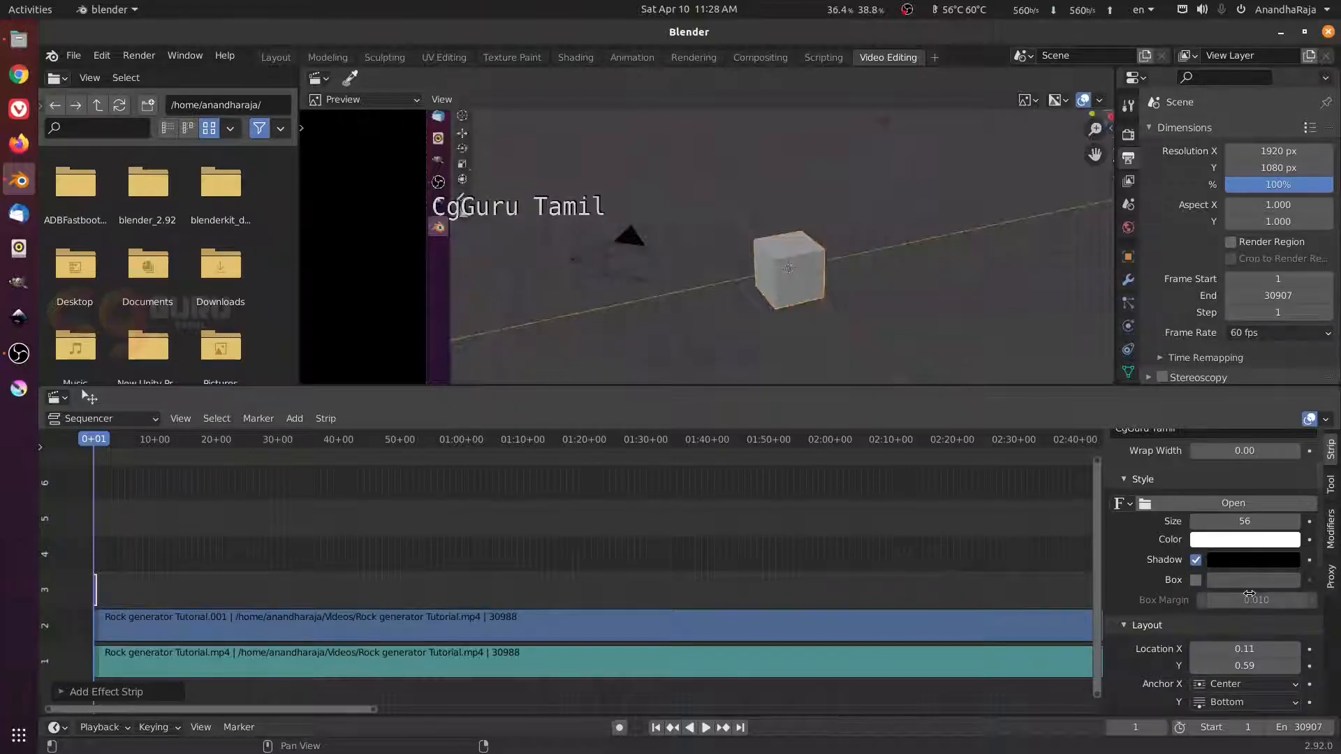
Step: Lower the text strip's opacity to about 0.087
scroll(1216, 529, down, 5)
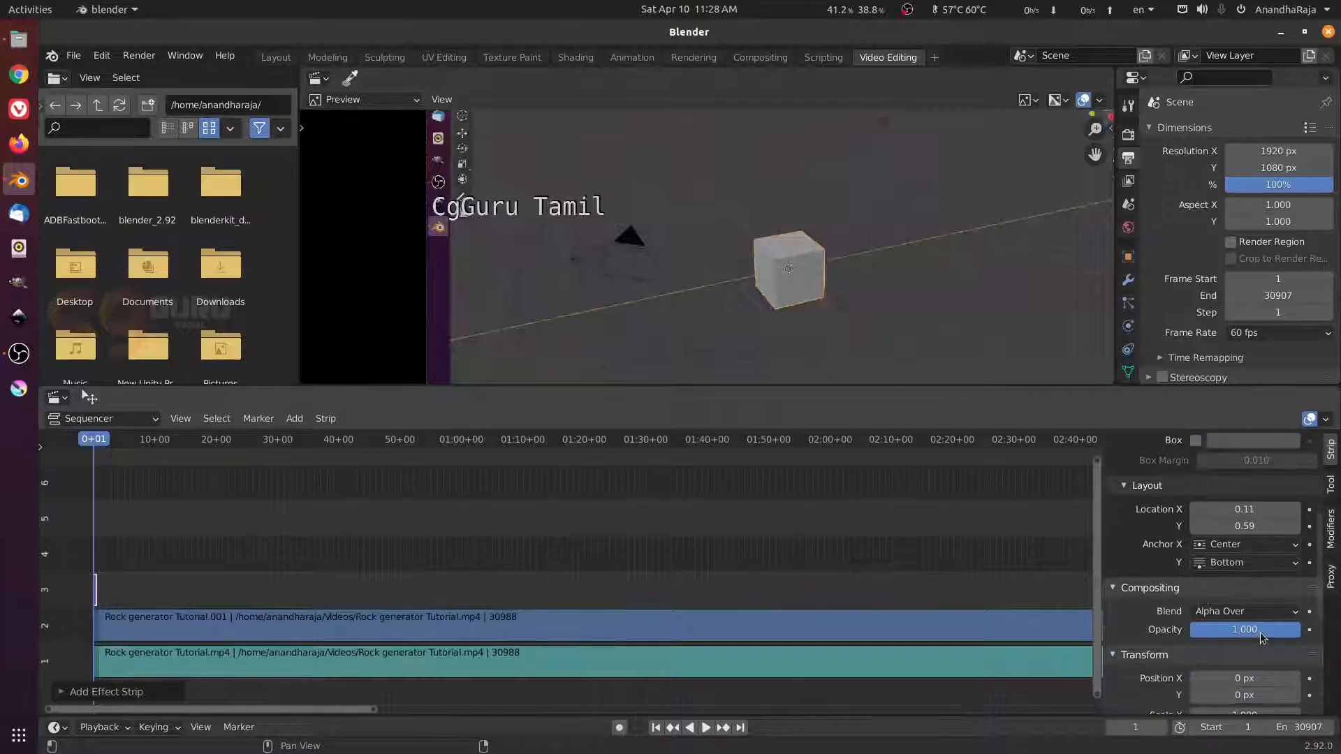
drag(1250, 630, 1147, 629)
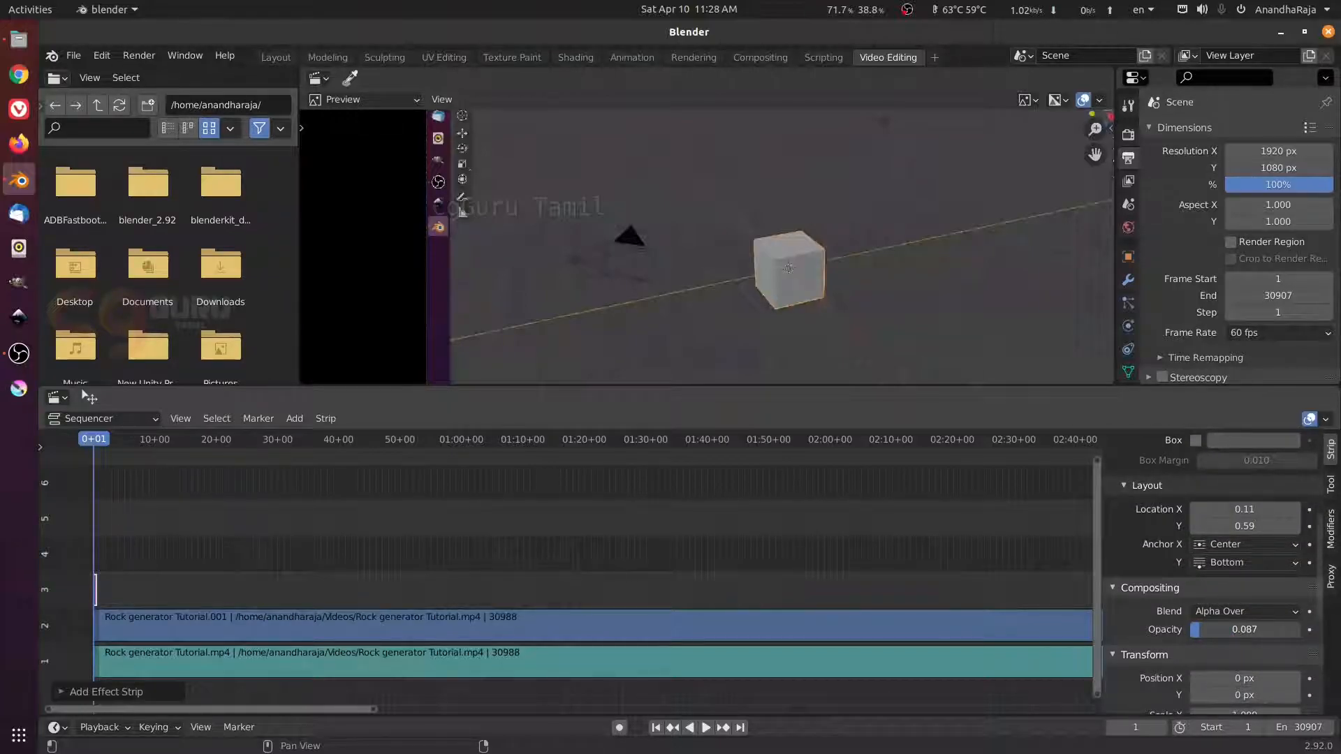